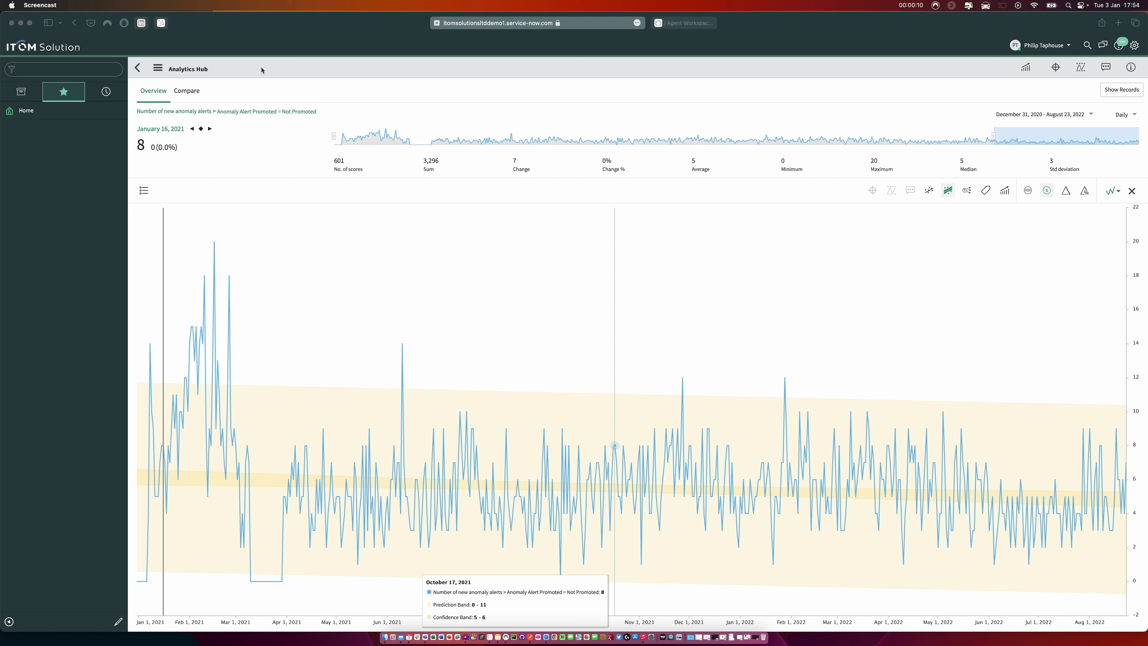
Show all applications in the ServiceNow navigator, then switch to Postman and inspect the node in the first Mobile Banking request's body.
left_click(23, 99)
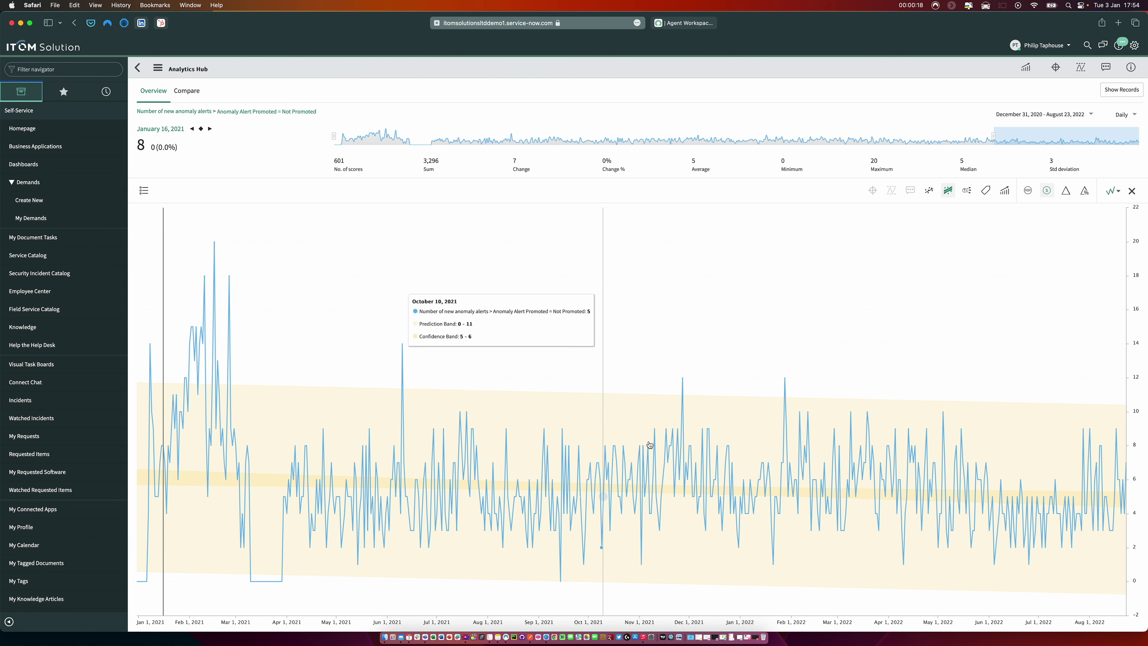
left_click(528, 623)
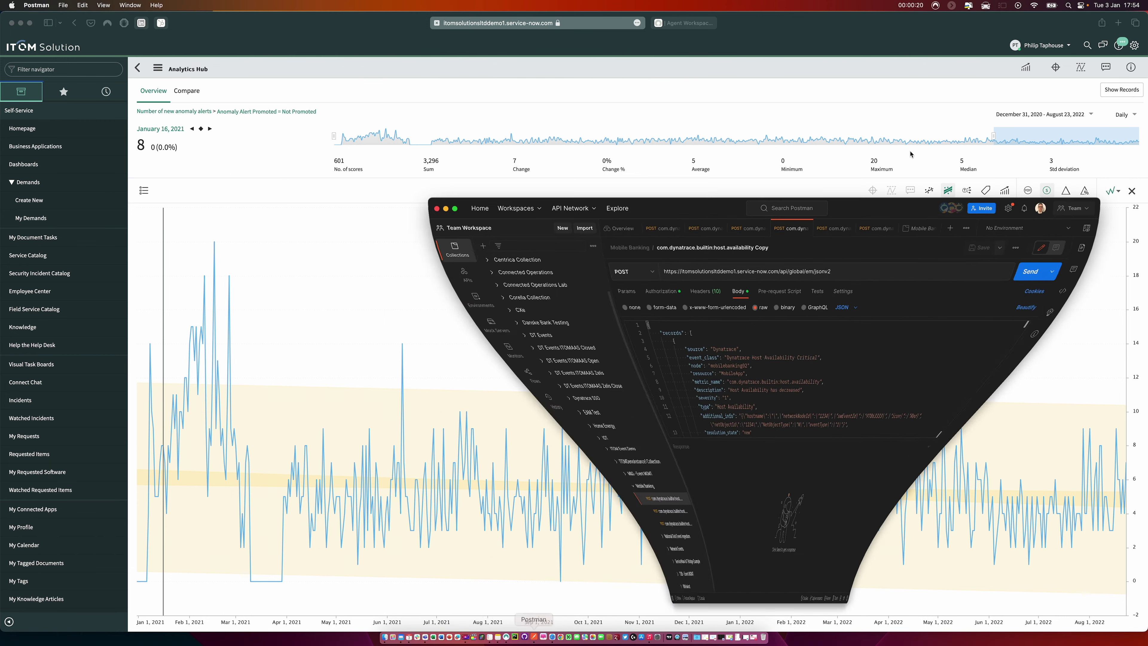
left_click_drag(745, 175, 751, 182)
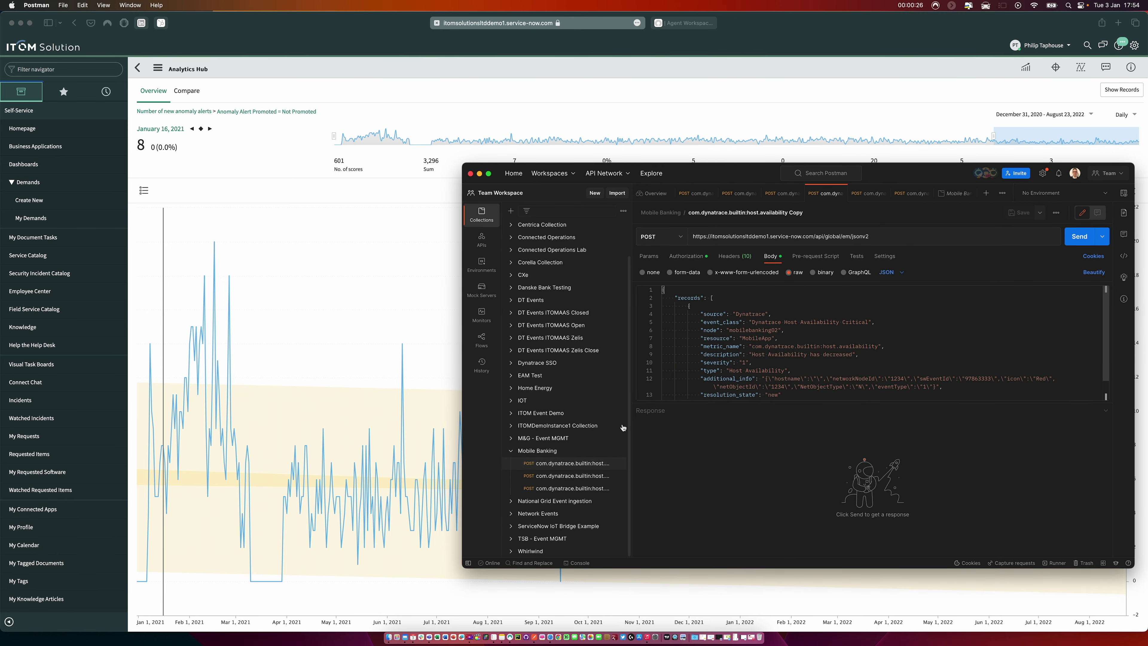
double_click(761, 330)
Inspect the node values in the JSON bodies of the second and third Mobile Banking host availability requests.
left_click(560, 477)
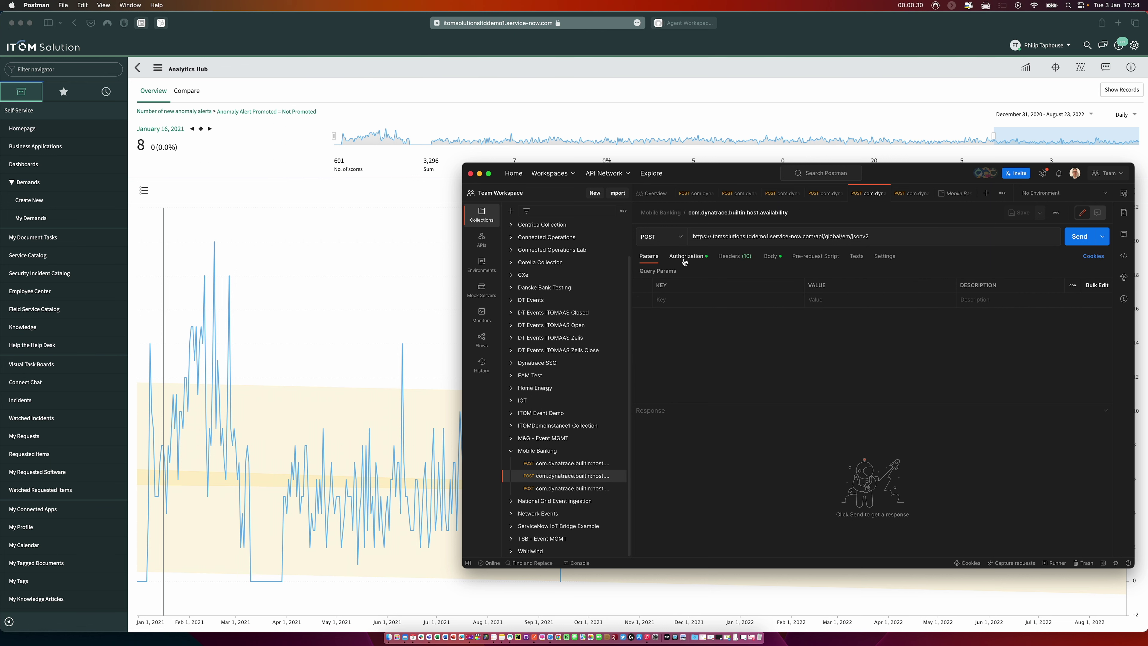
left_click(696, 257)
left_click(734, 256)
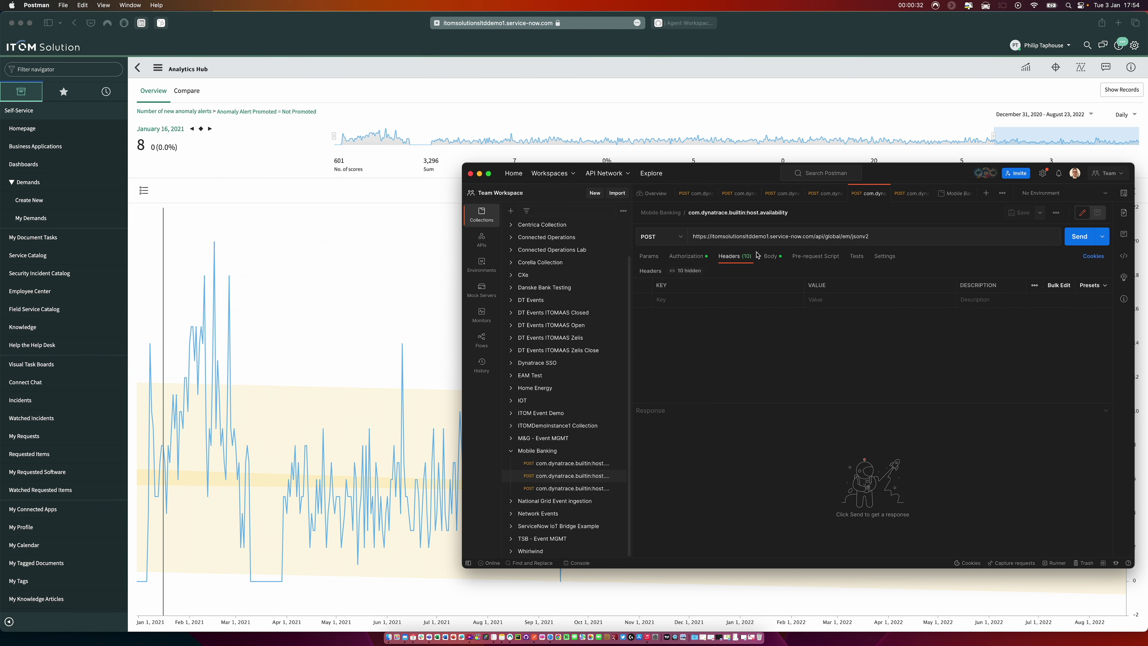
left_click(769, 255)
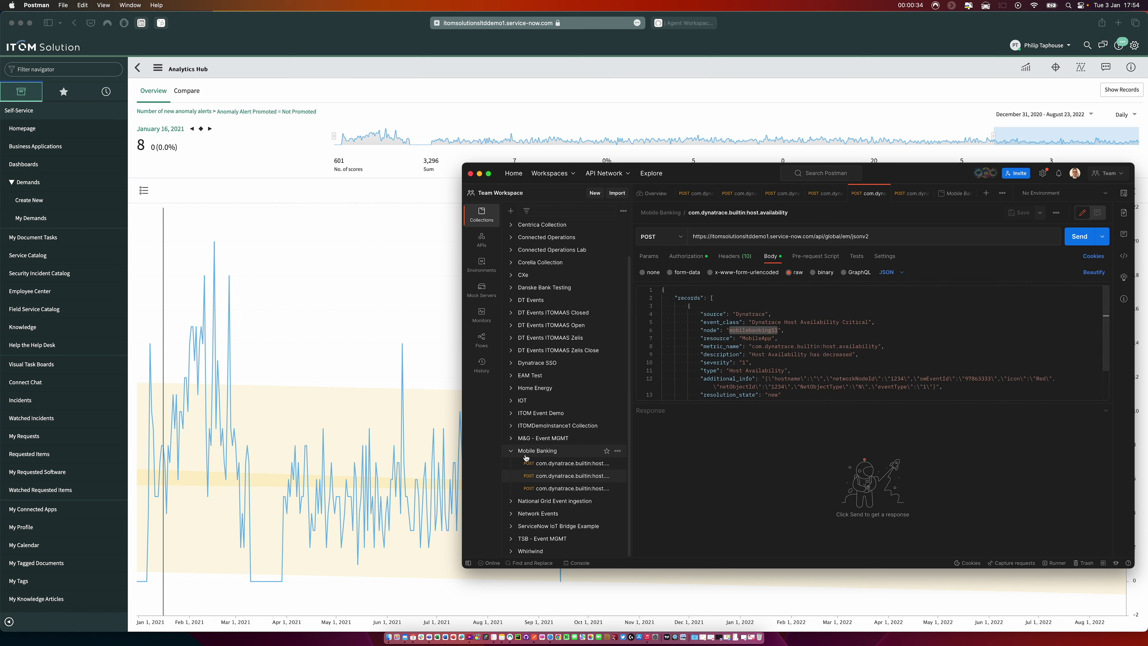
left_click(561, 488)
left_click(770, 256)
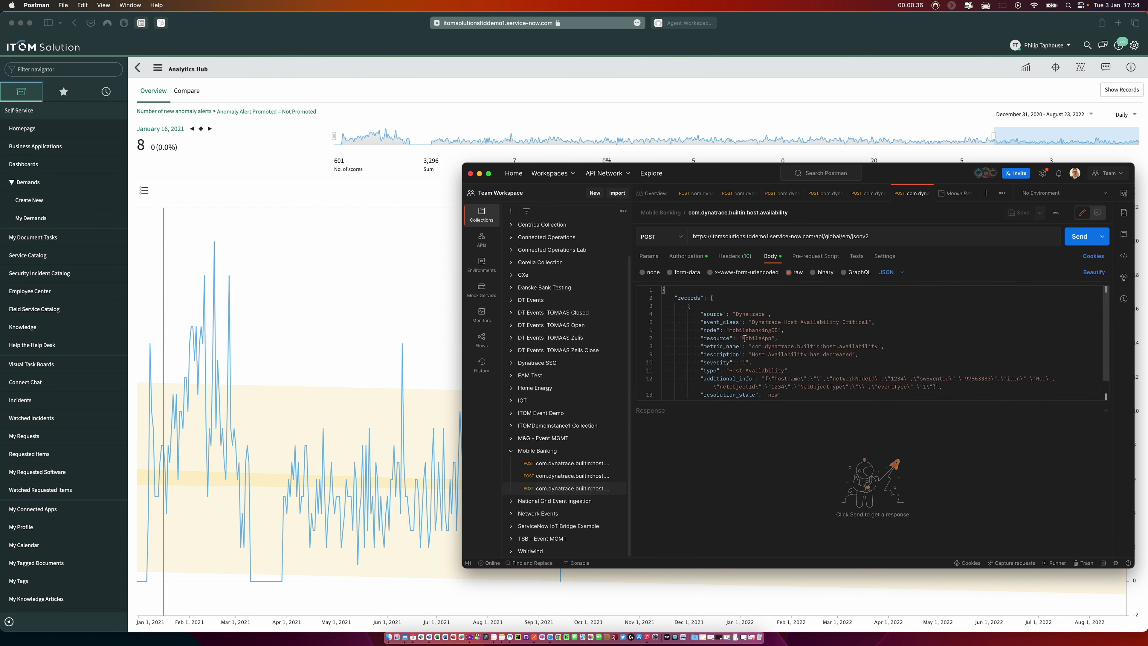
double_click(751, 331)
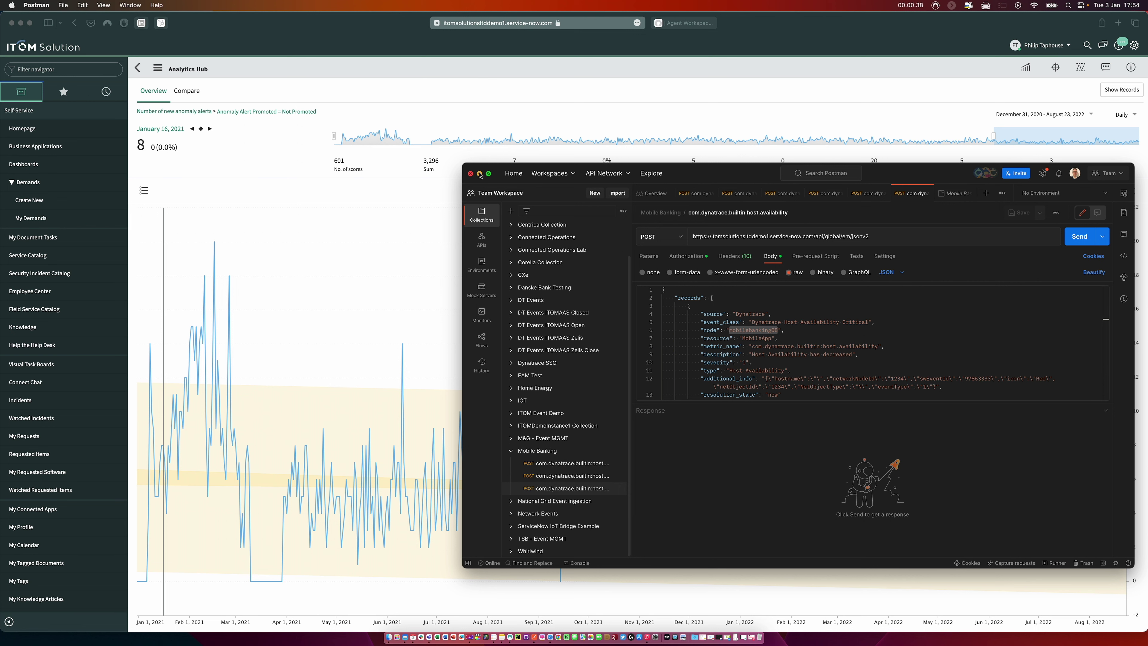
Switch back to ServiceNow, filter the navigator by "event" and open the All Events list.
left_click(777, 26)
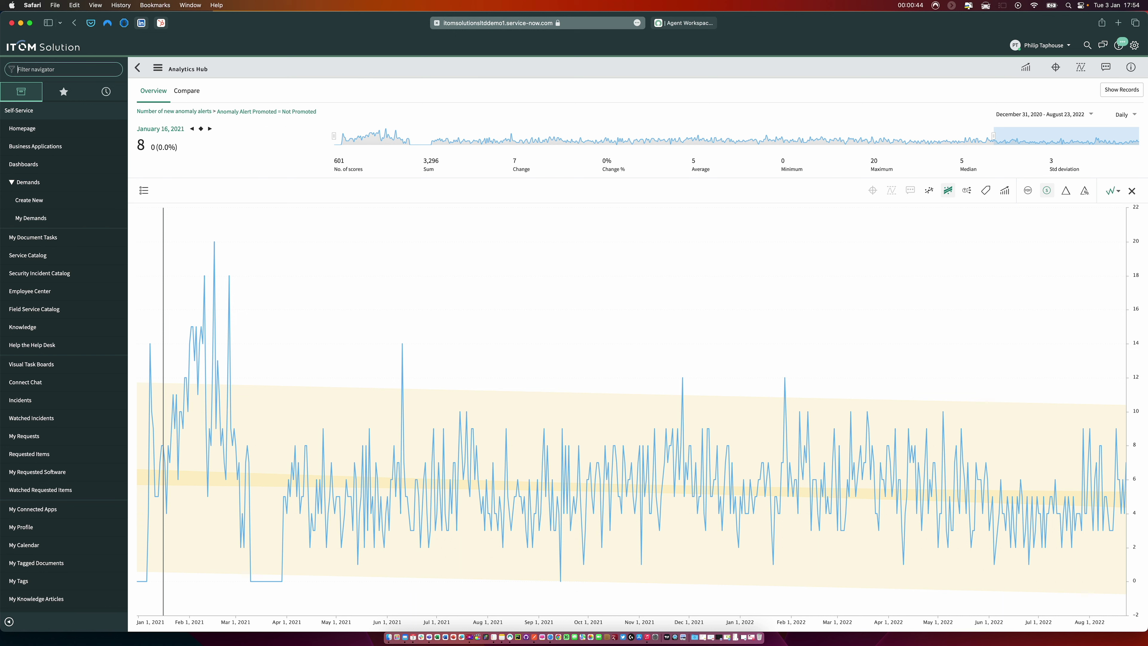
type("event")
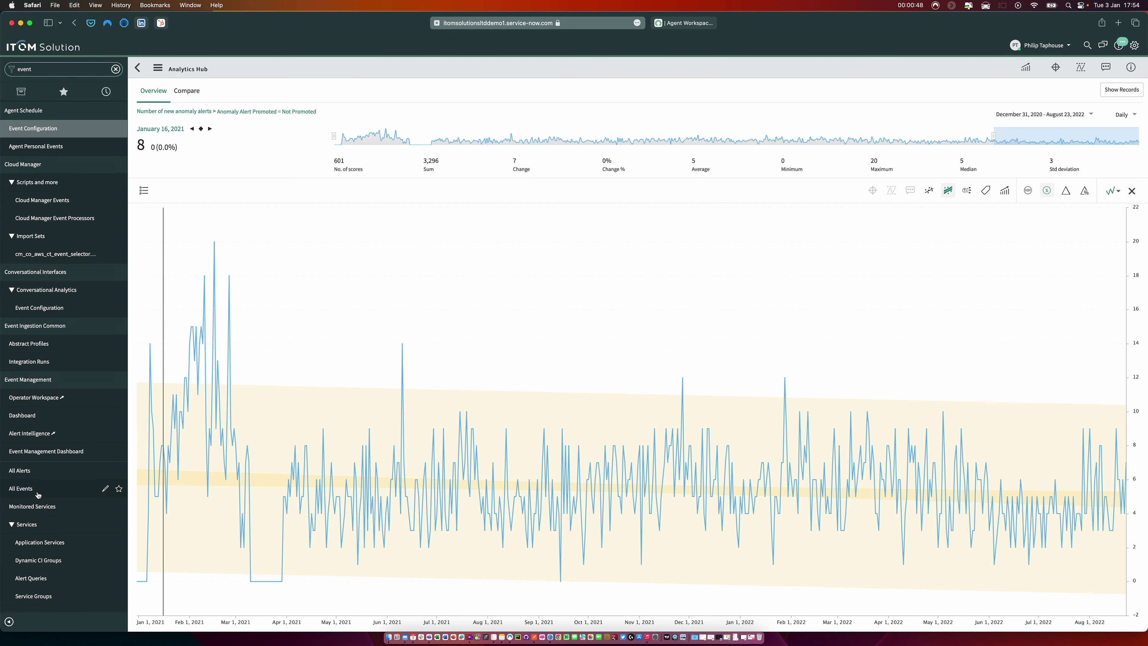
Open the service map of the Mobile Banking service from the Operator Workspace.
key("ctrl+Tab")
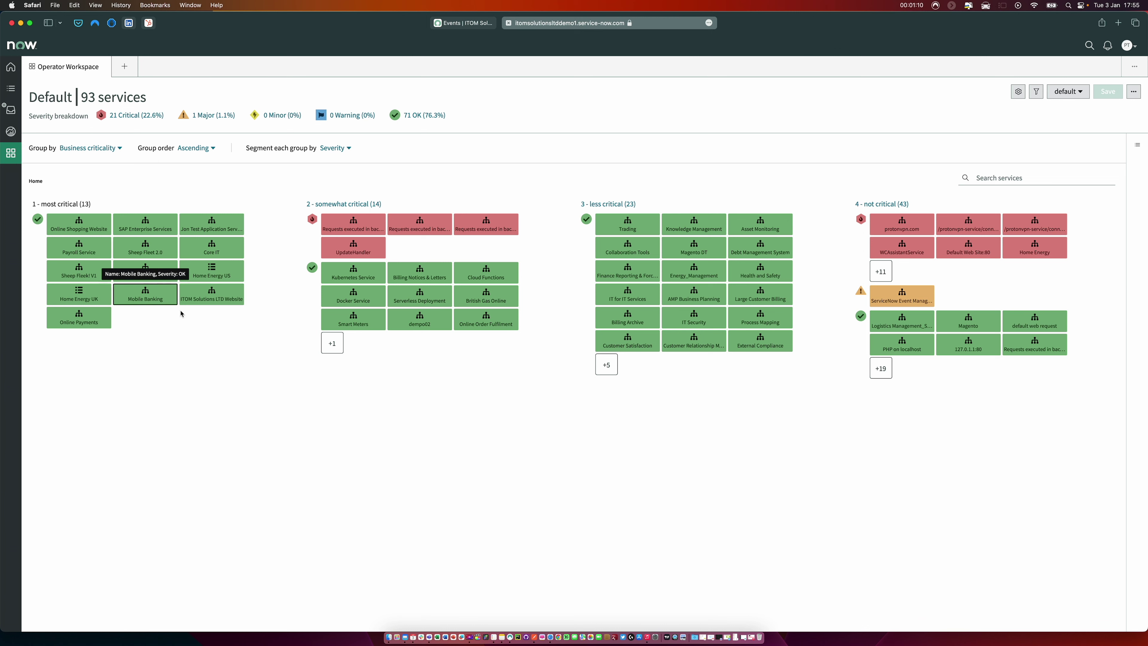
left_click(148, 298)
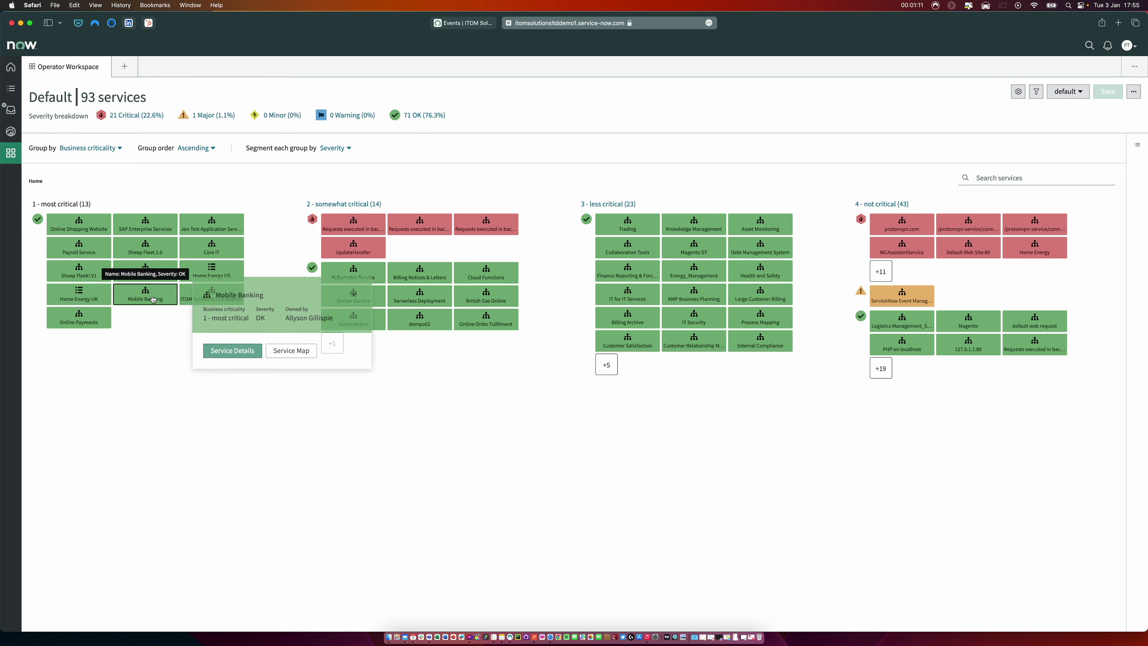
left_click(284, 352)
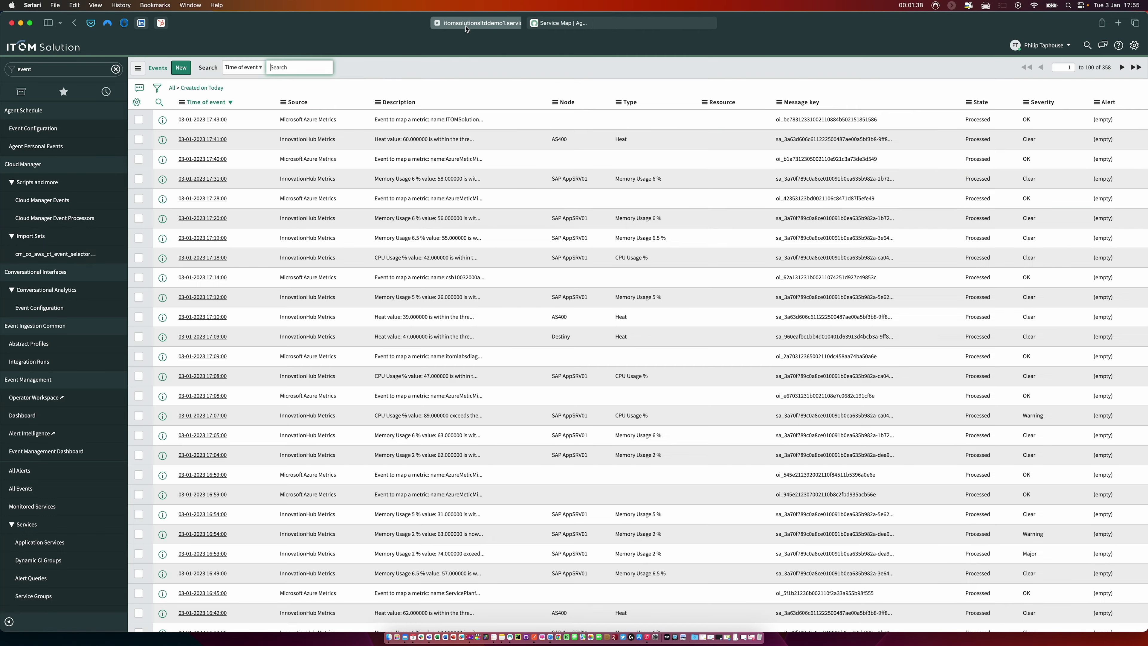
Return to the Events list and look through the events created today.
left_click(473, 23)
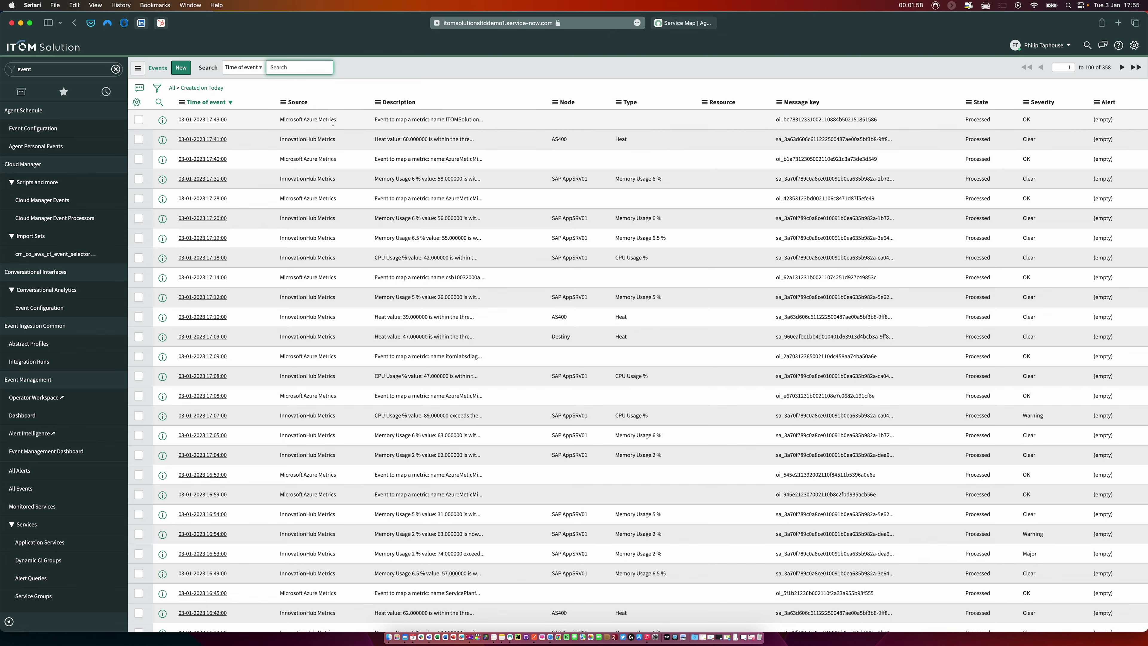
scroll(445, 441, "down", 3)
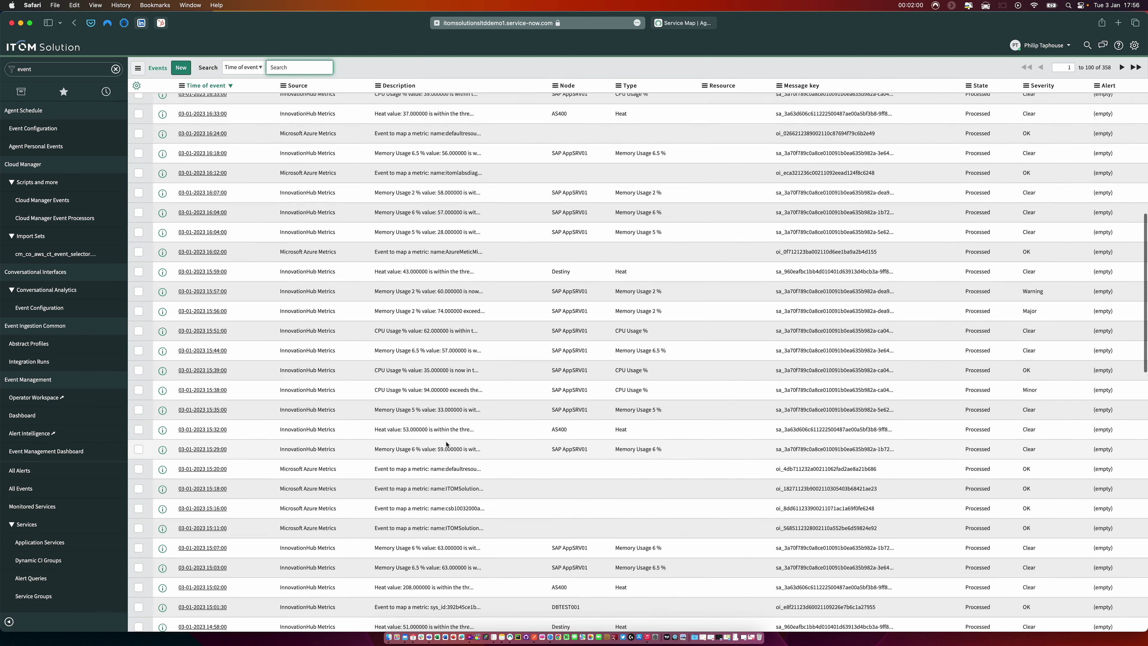
scroll(395, 288, "up", 3)
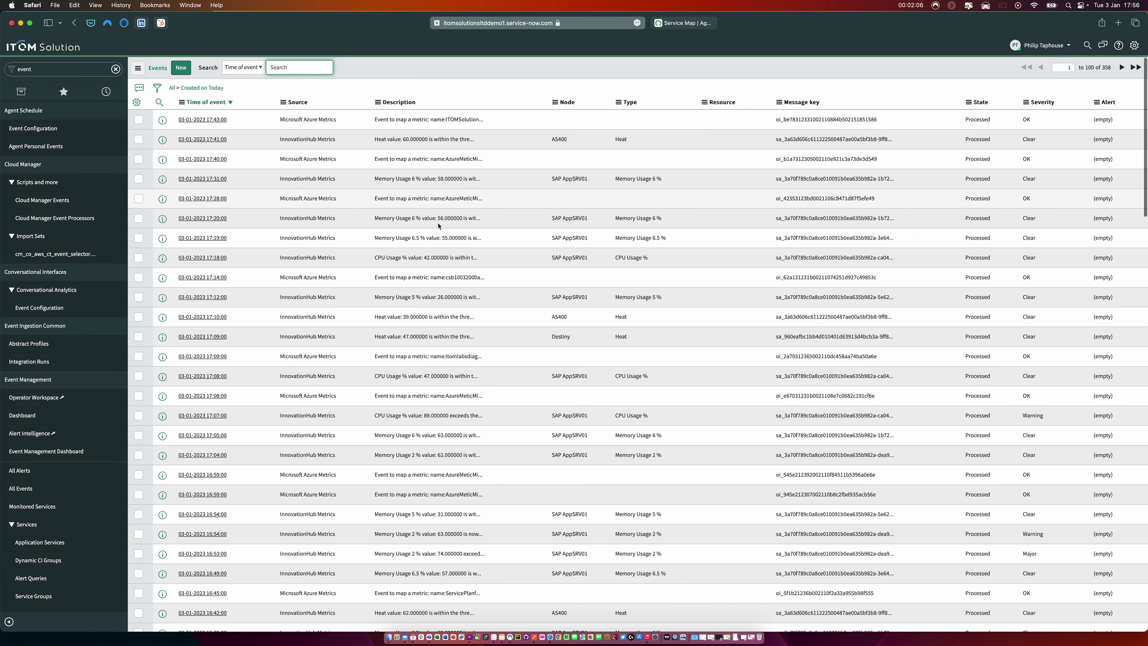
Switch to Postman and send all three Mobile Banking host availability requests, one after another.
key("super+Tab")
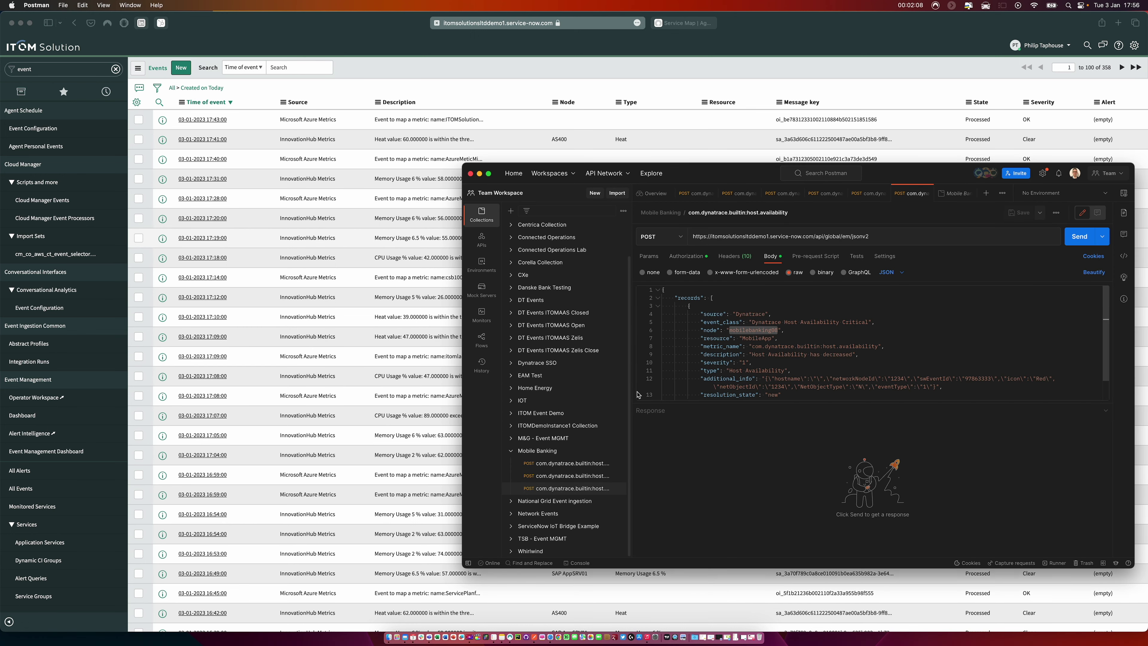
key("super+Return")
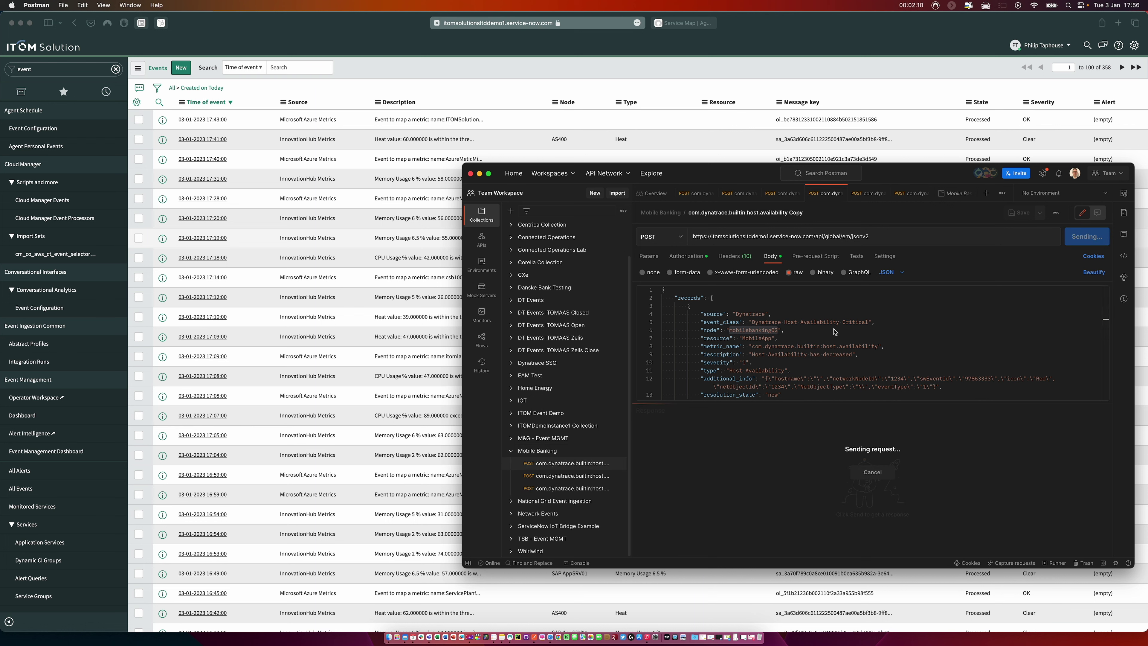
left_click(561, 478)
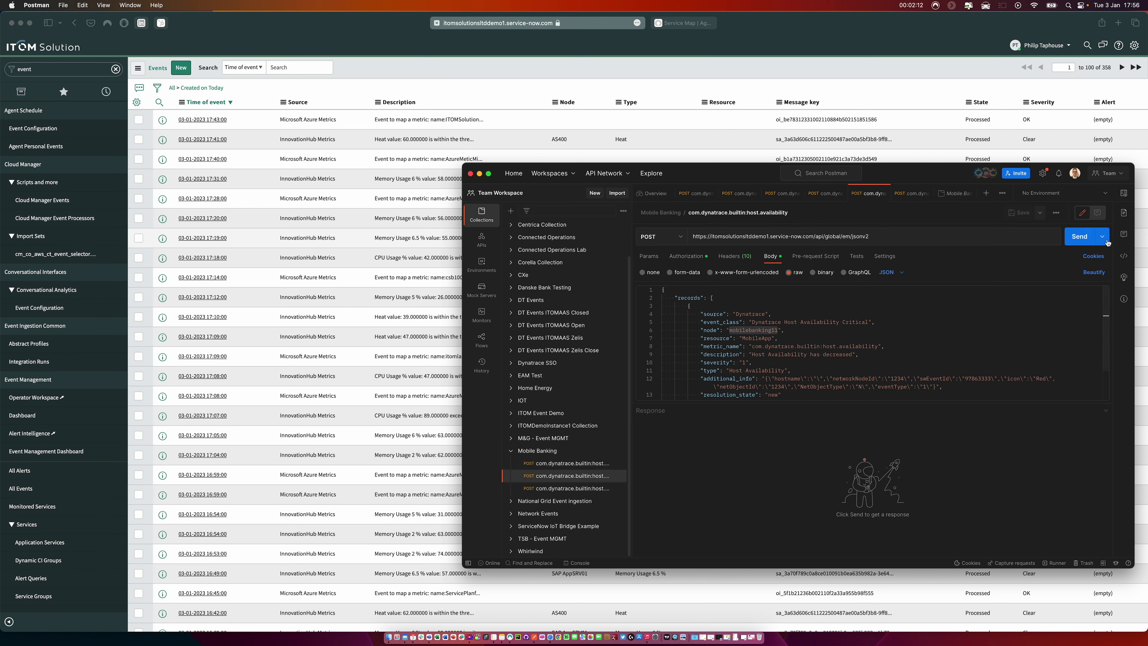
key("super+Return")
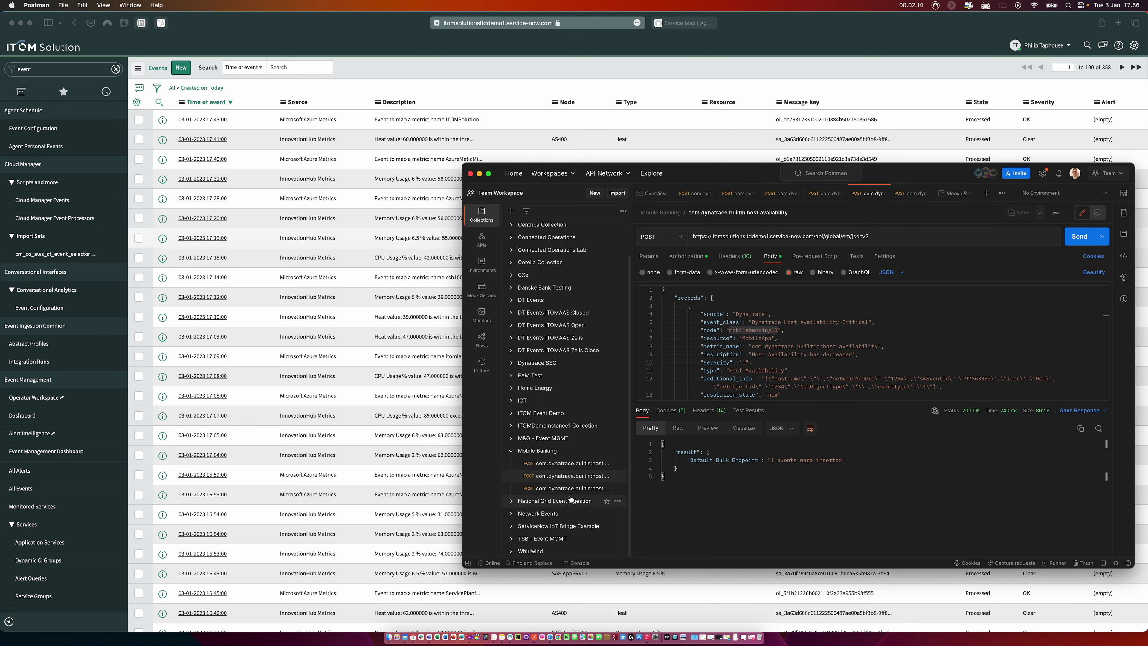
left_click(550, 489)
key("super+Return")
Minimize Postman and refresh the list of today's events in ServiceNow.
left_click(480, 174)
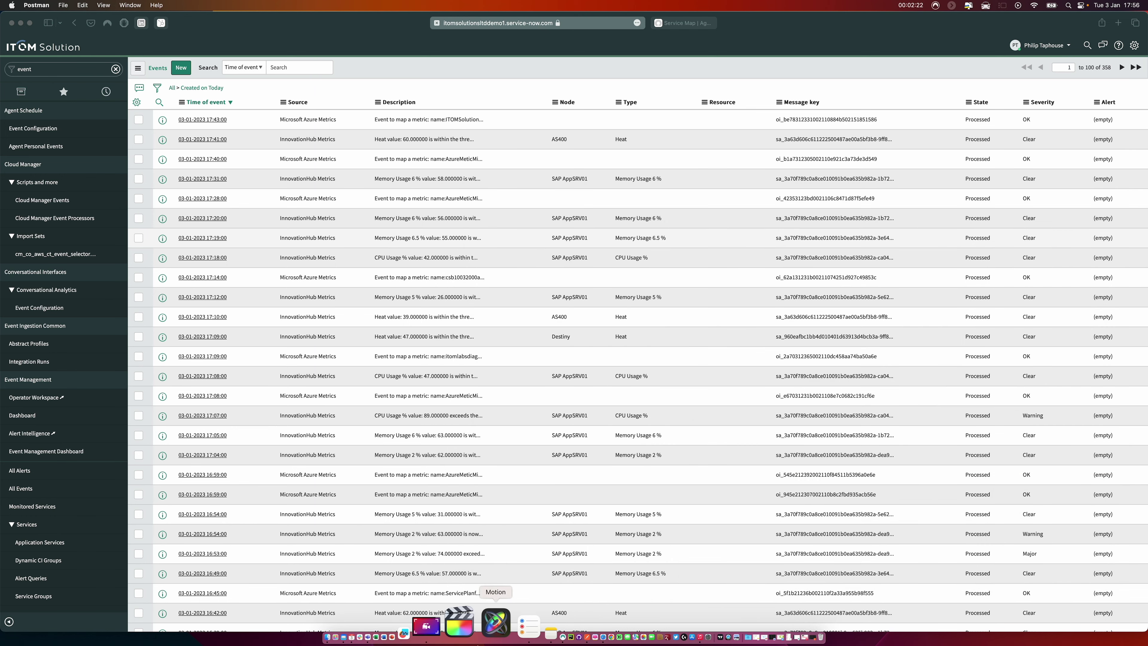
right_click(539, 77)
left_click(560, 124)
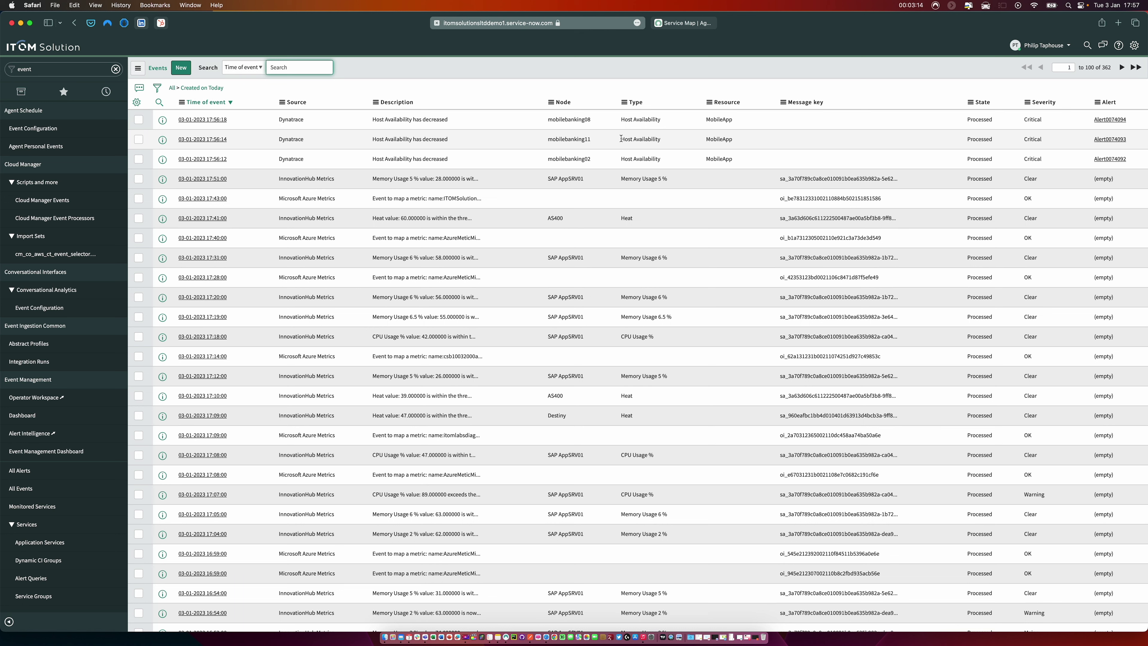
Filter the navigator by "alert" and open the All Alerts list.
left_click(52, 66)
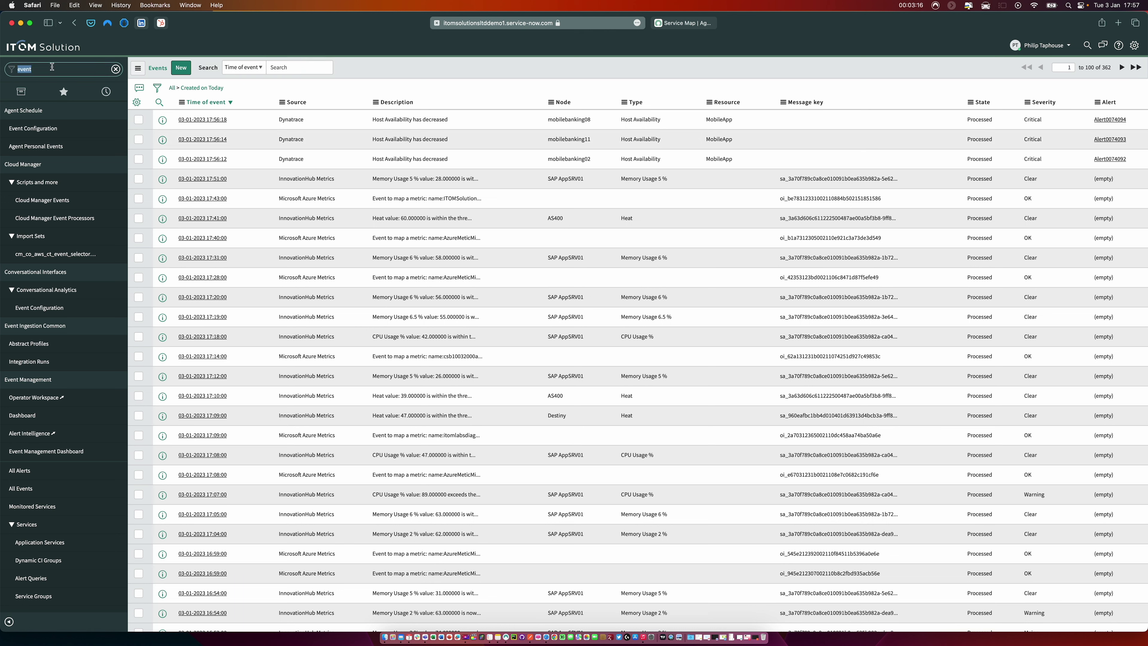
type("alert")
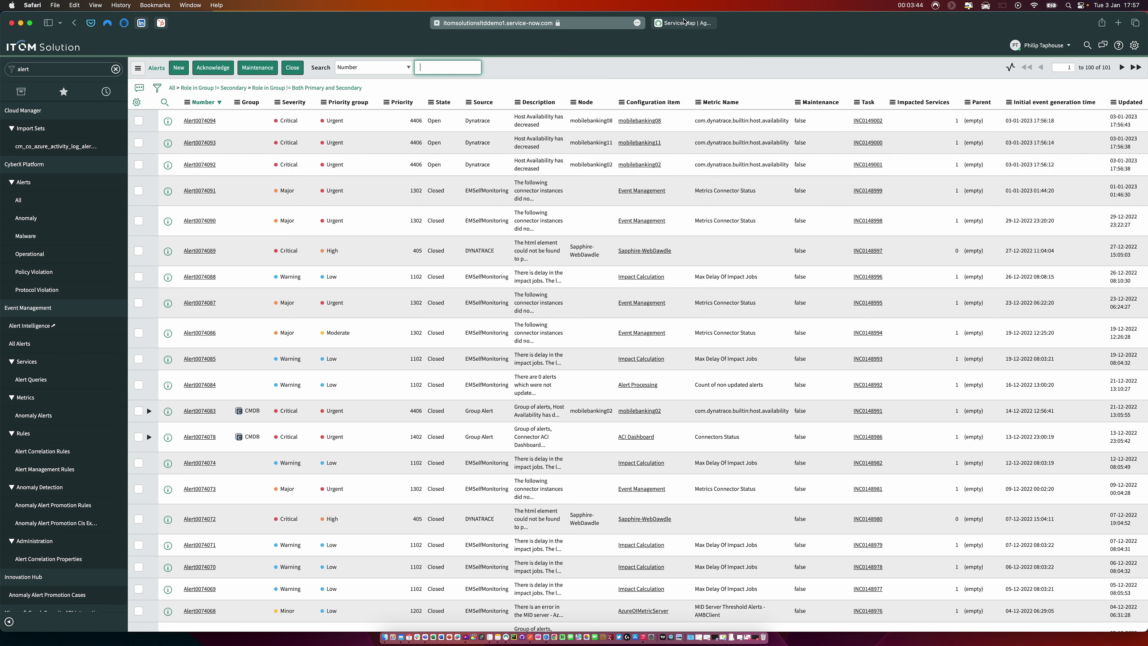
Check the Mobile Banking service's severity in the Operator Workspace and the affected nodes in its service map.
left_click(683, 22)
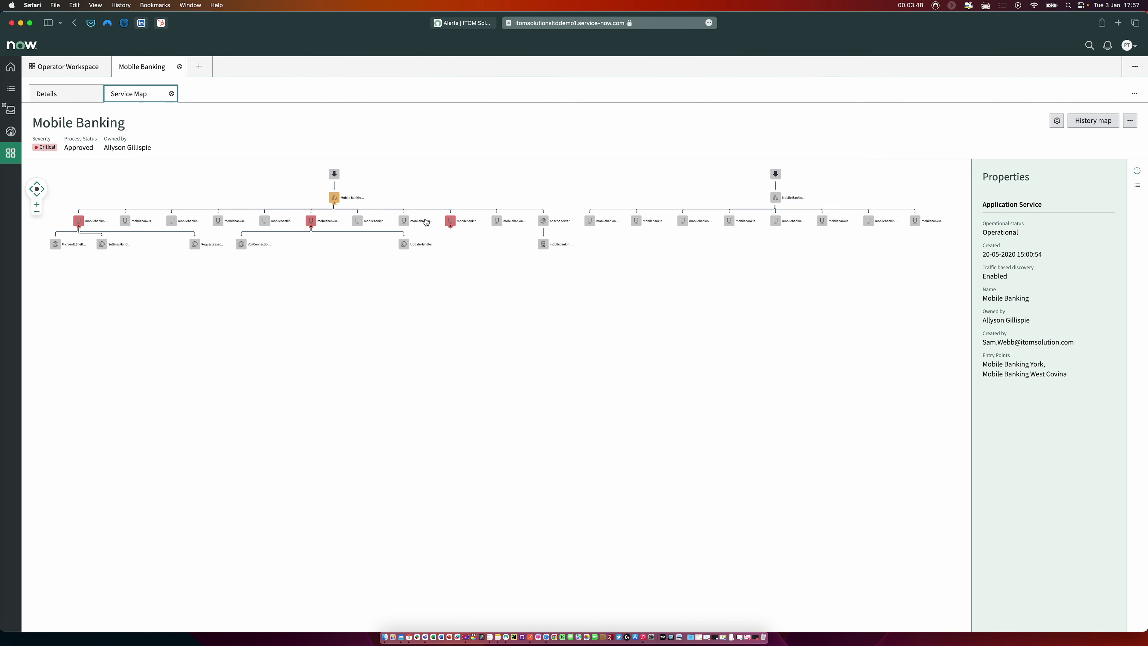
left_click(70, 68)
left_click(79, 223)
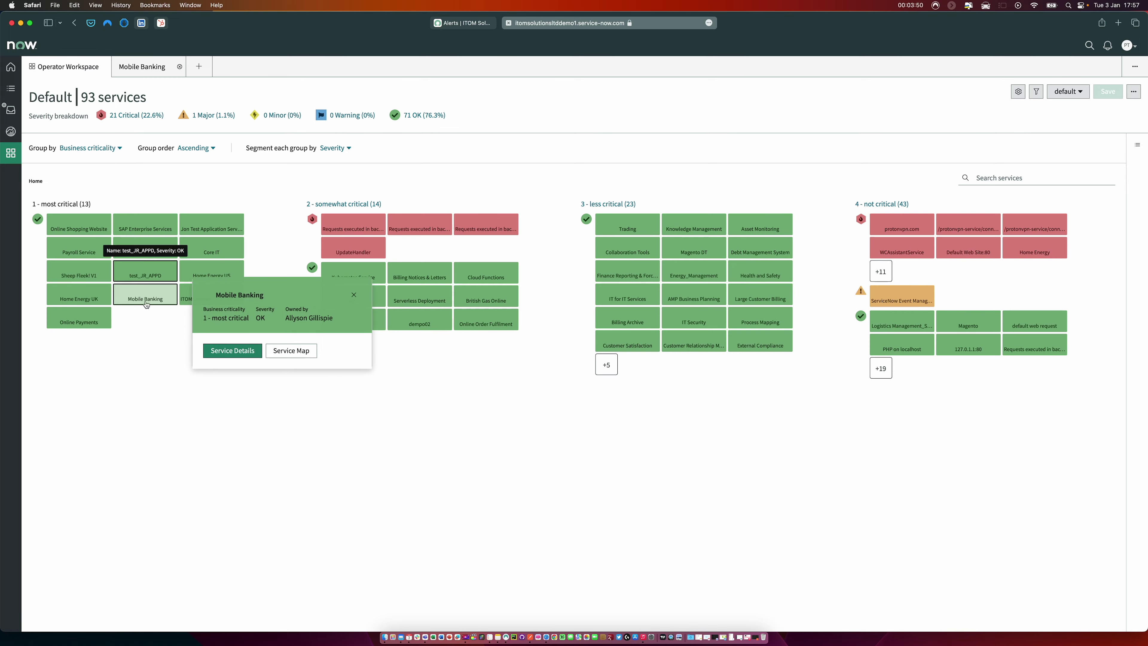
left_click(104, 335)
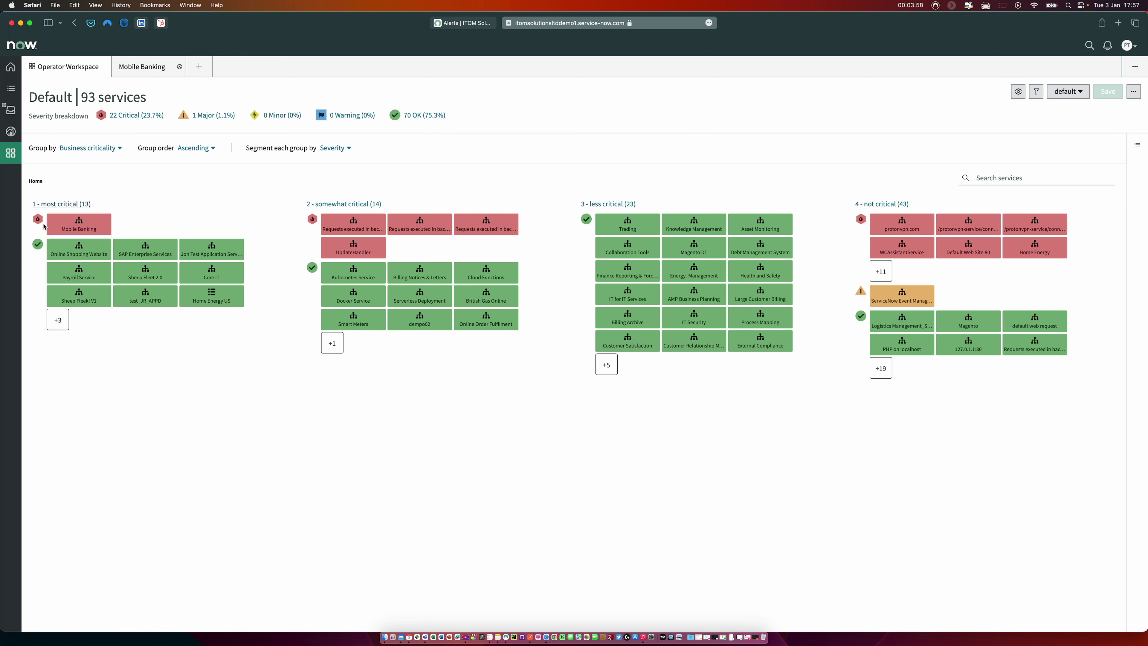
left_click(149, 67)
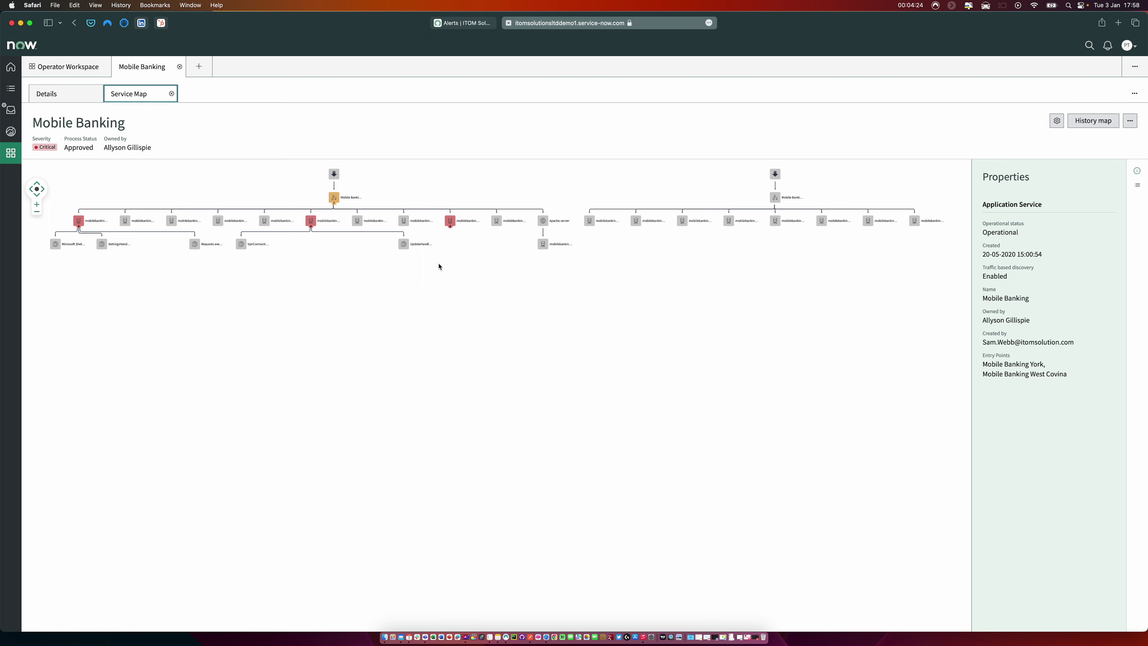
left_click(58, 64)
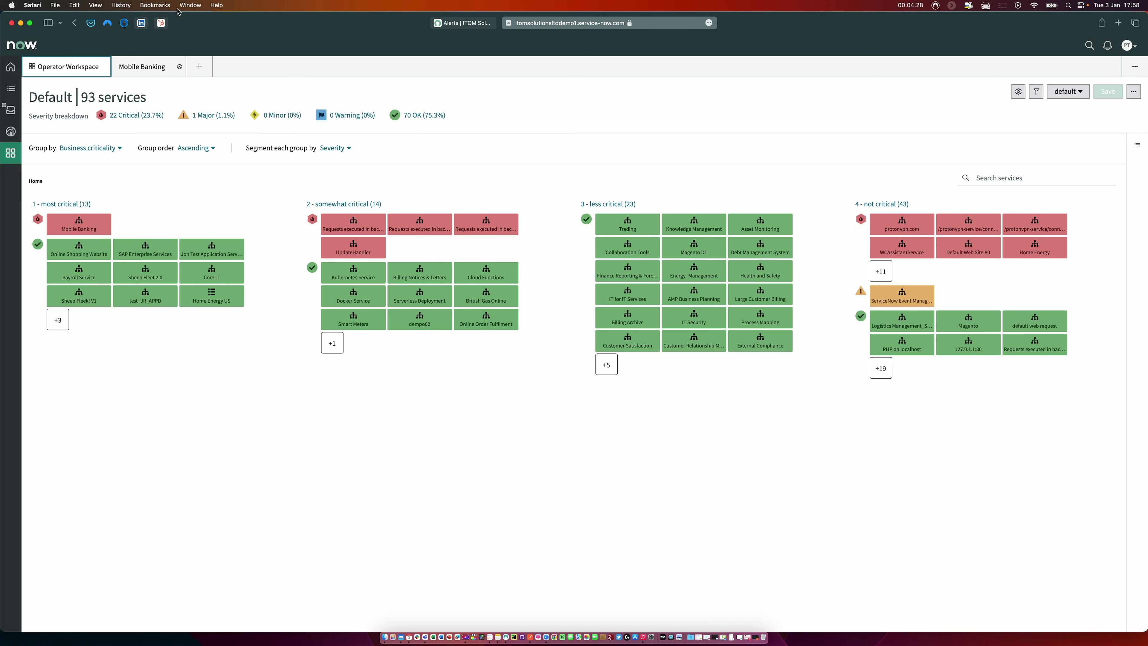
left_click(144, 67)
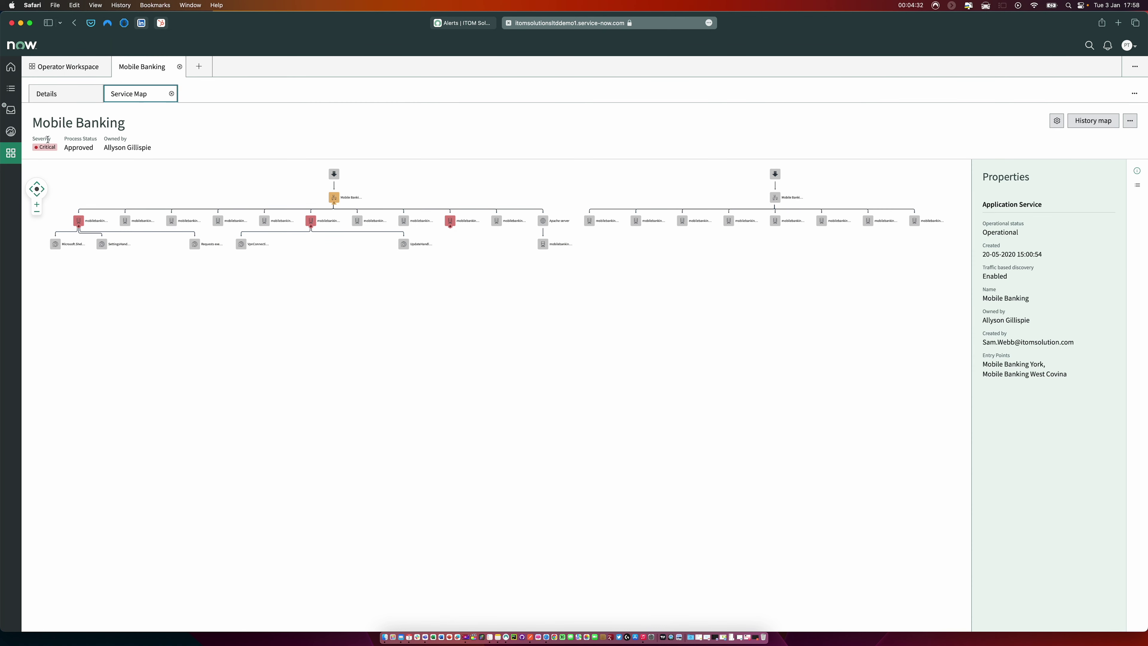
Return to the Alerts list and refresh it.
left_click(469, 22)
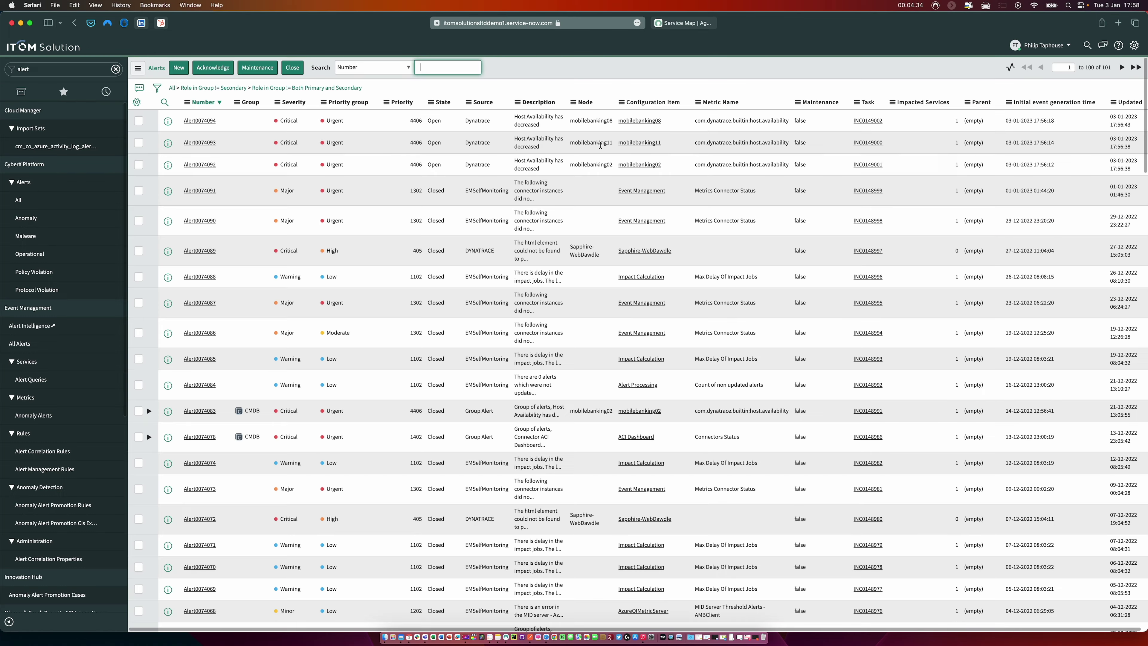
right_click(648, 67)
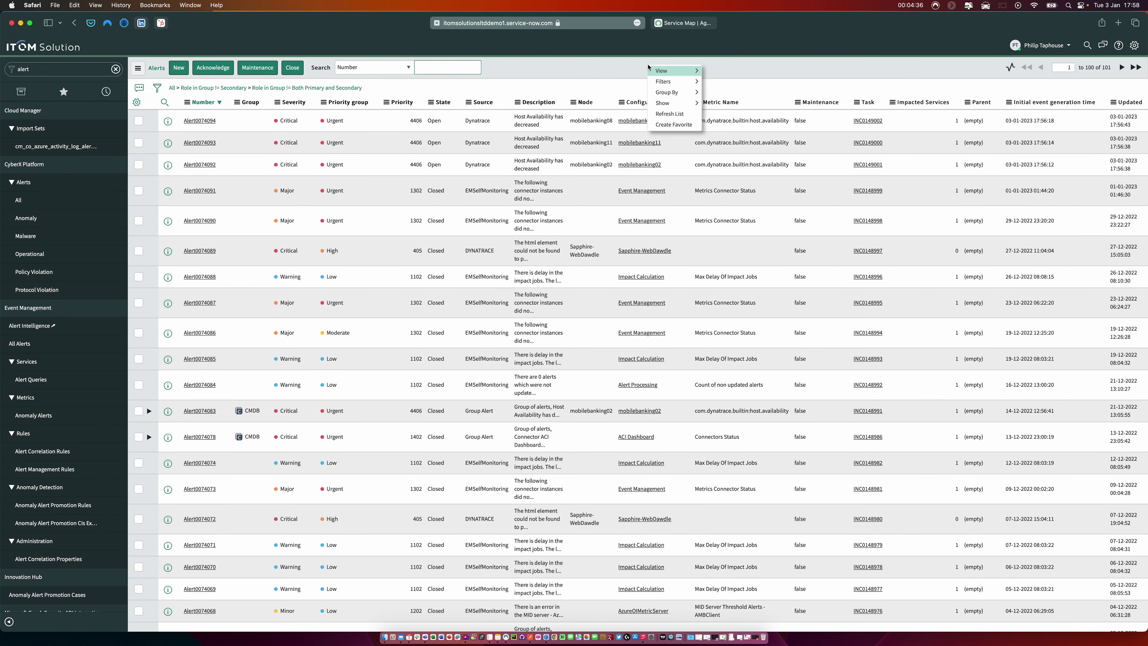
left_click(668, 114)
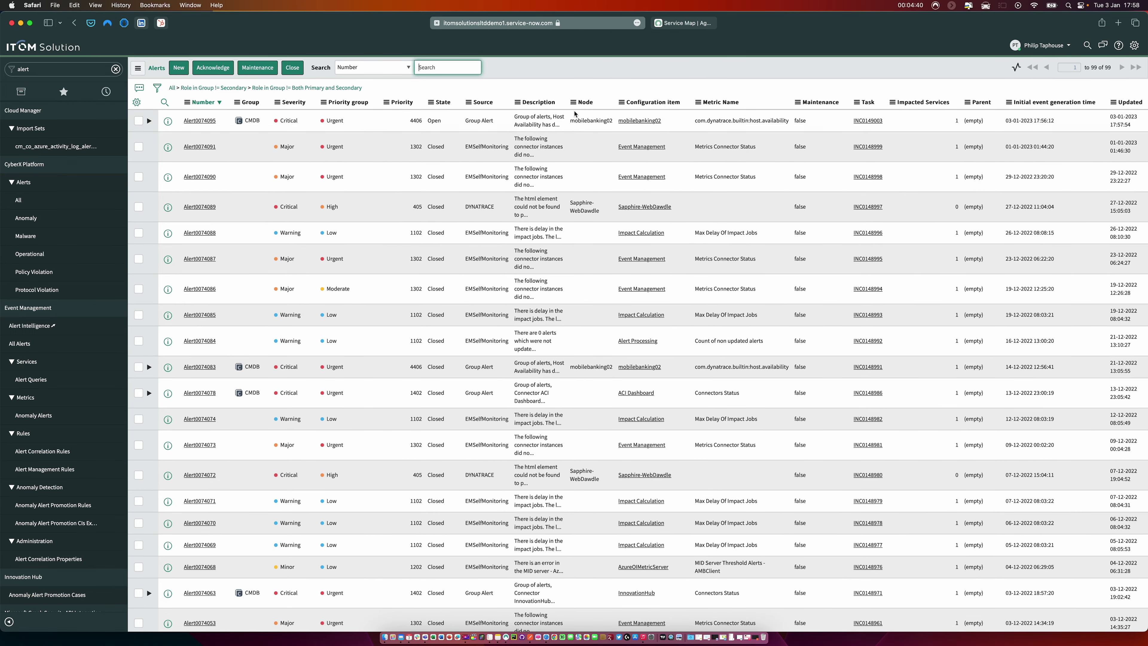
Expand the open CMDB group alert for mobilebanking02 to examine its secondary alerts and its alert number.
left_click(149, 121)
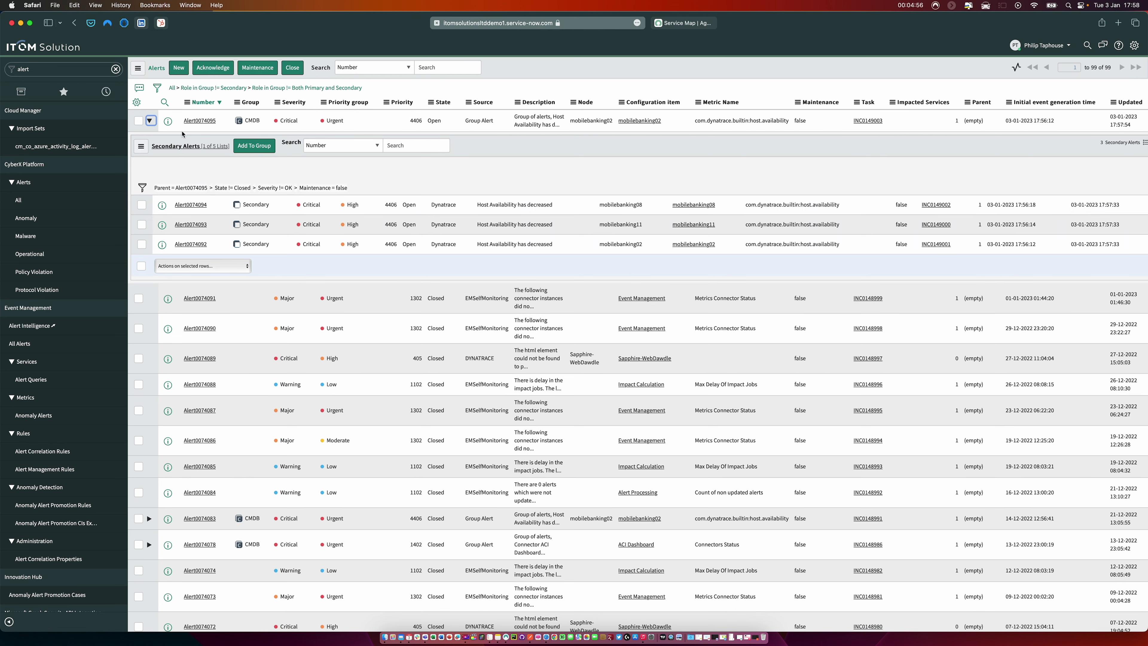
left_click_drag(217, 120, 196, 121)
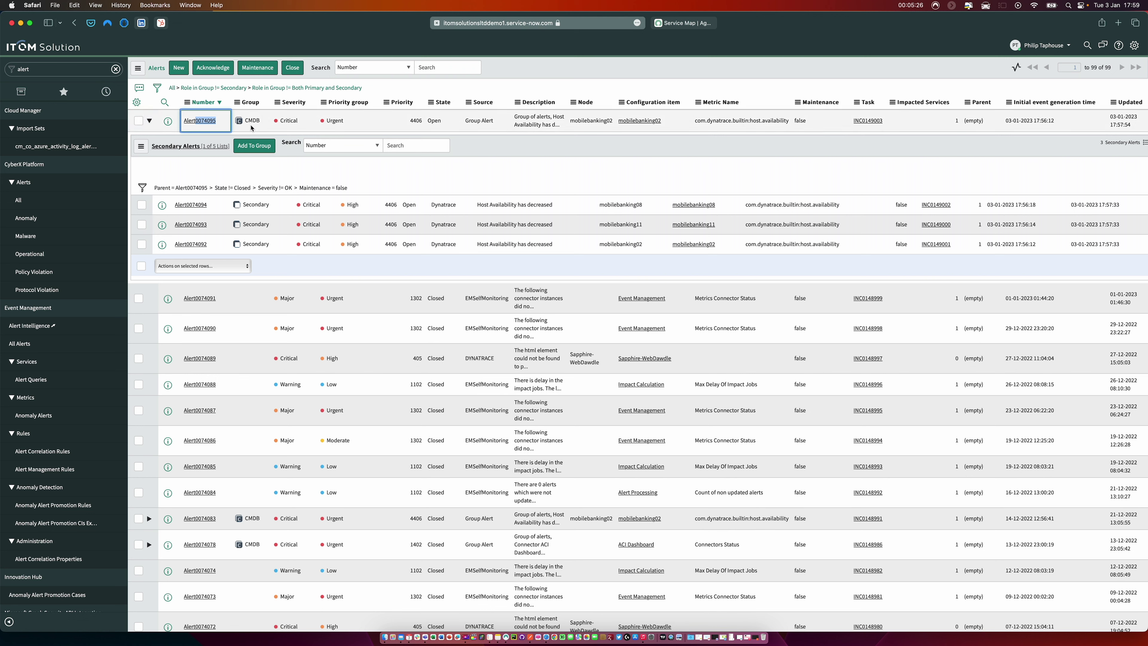
Open the incident linked as the task of the mobilebanking02 group alert and examine its details.
left_click_drag(215, 122, 217, 121)
left_click(868, 120)
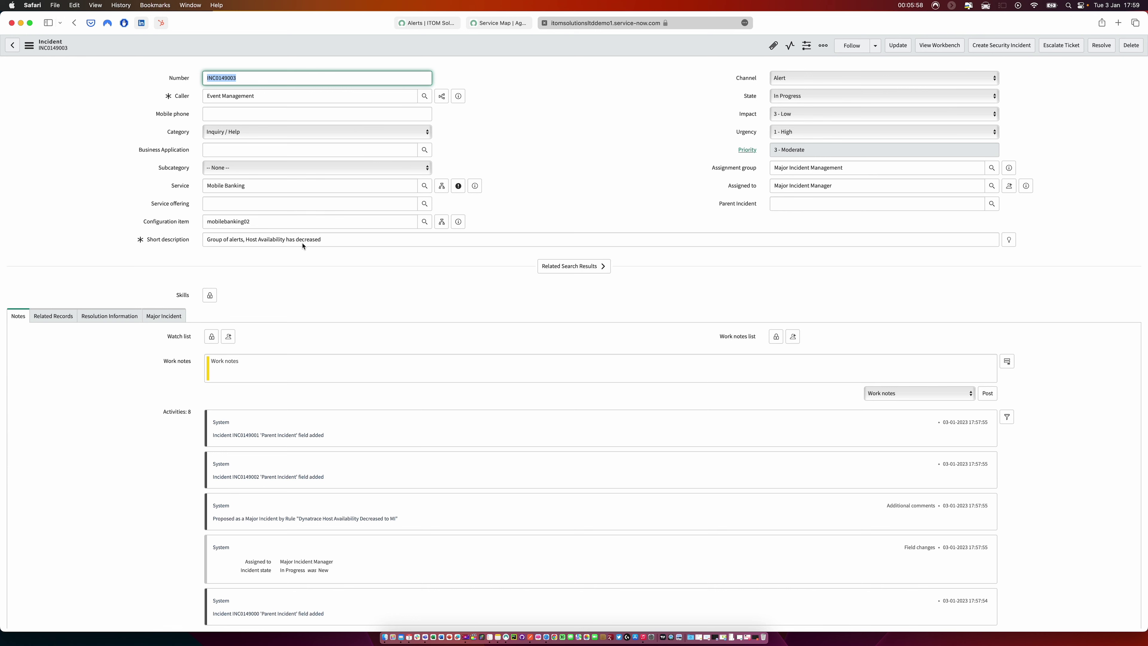
left_click(354, 356)
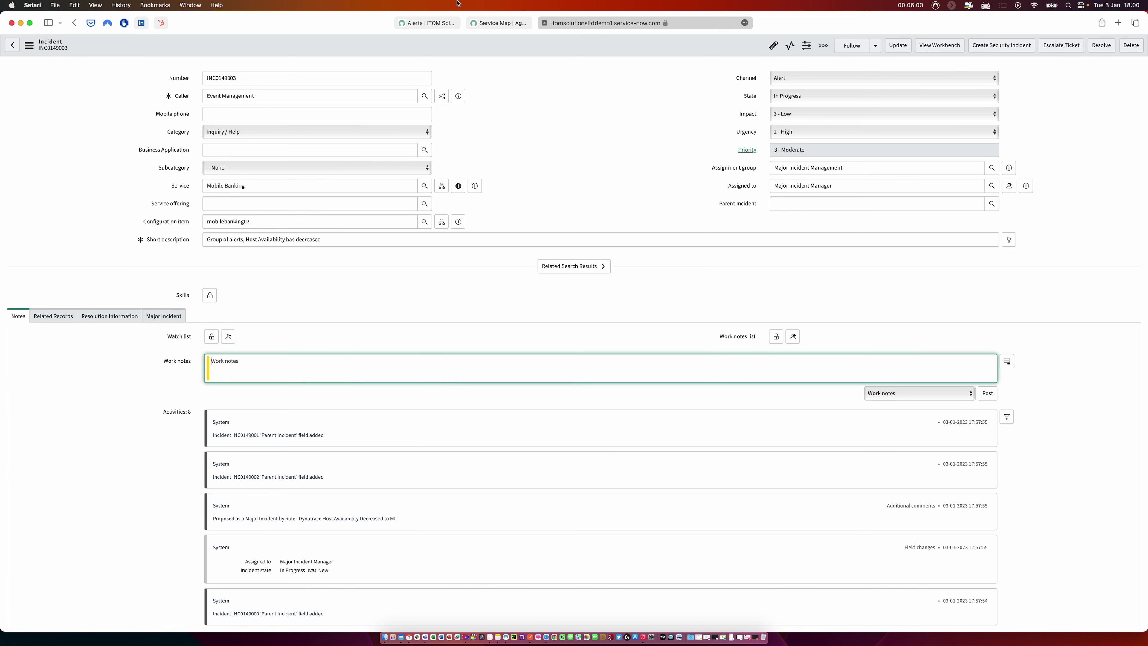
Examine the child incidents in the incident's related lists.
scroll(344, 316, "down", 10)
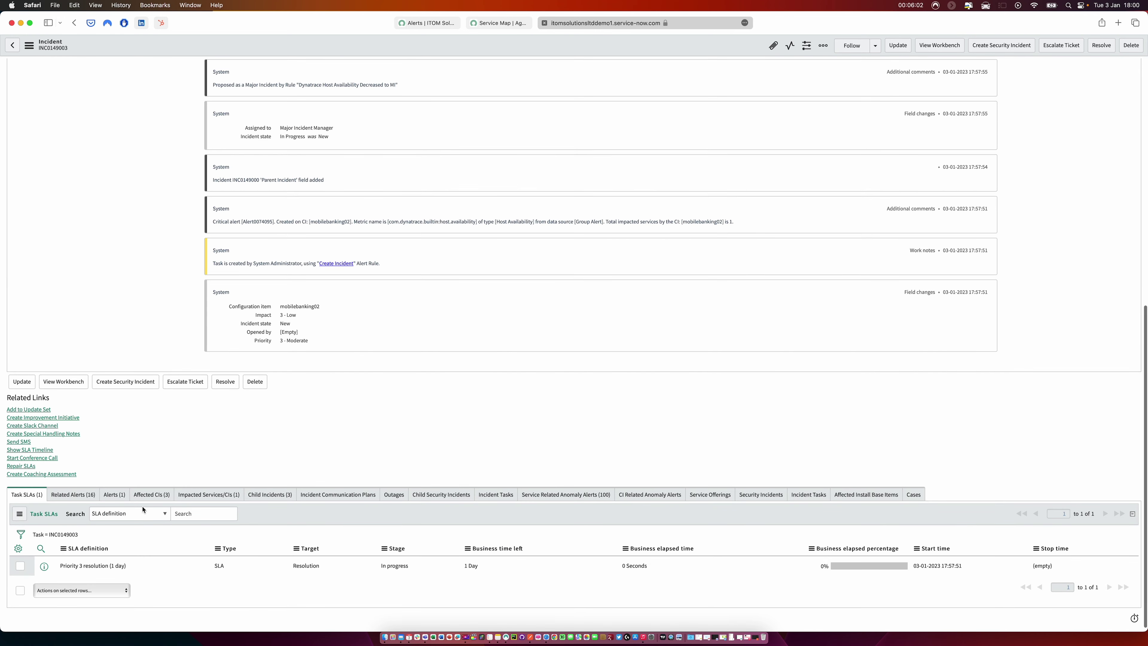
left_click(270, 493)
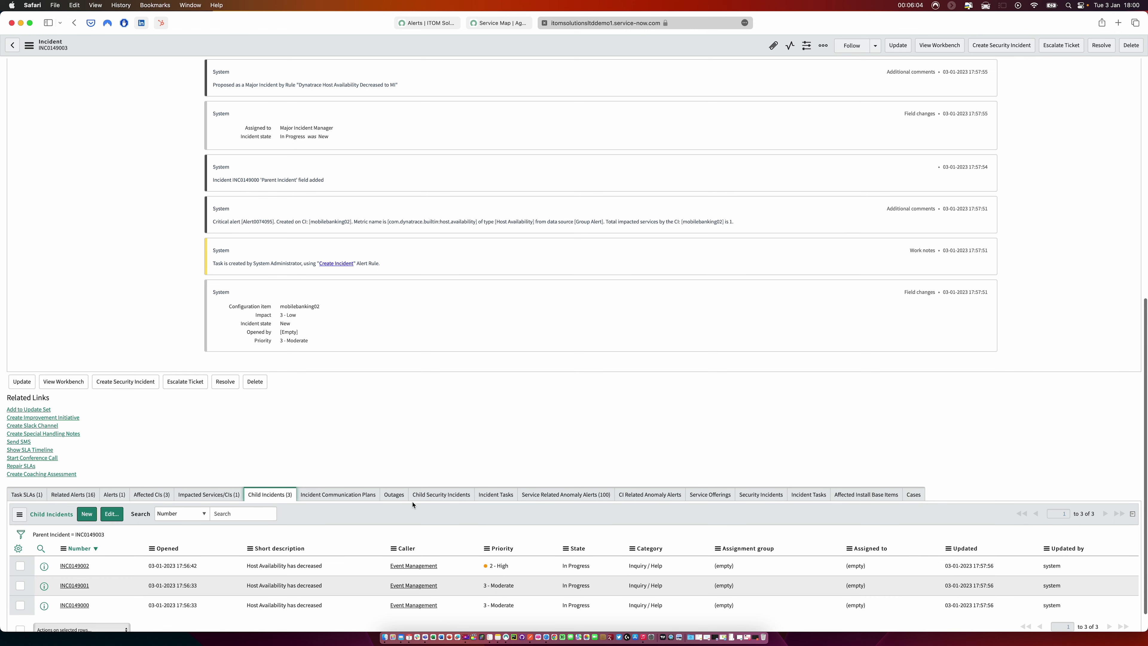
scroll(577, 458, "down", 2)
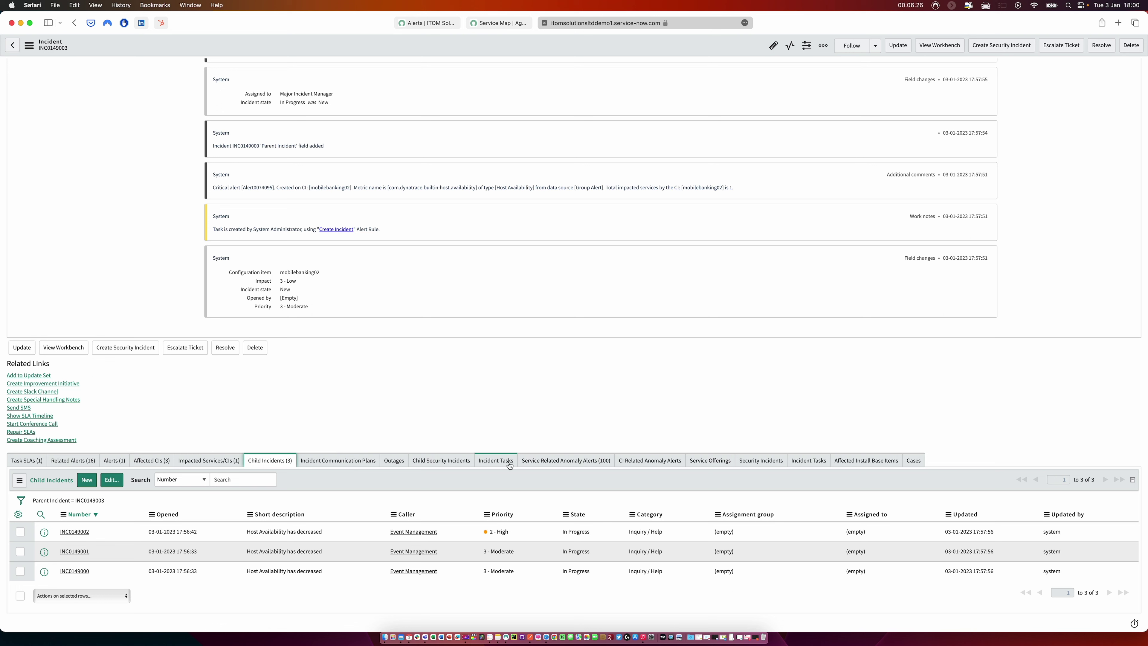
Examine the incident's affected CIs, its linked alerts and its related alerts.
left_click(154, 461)
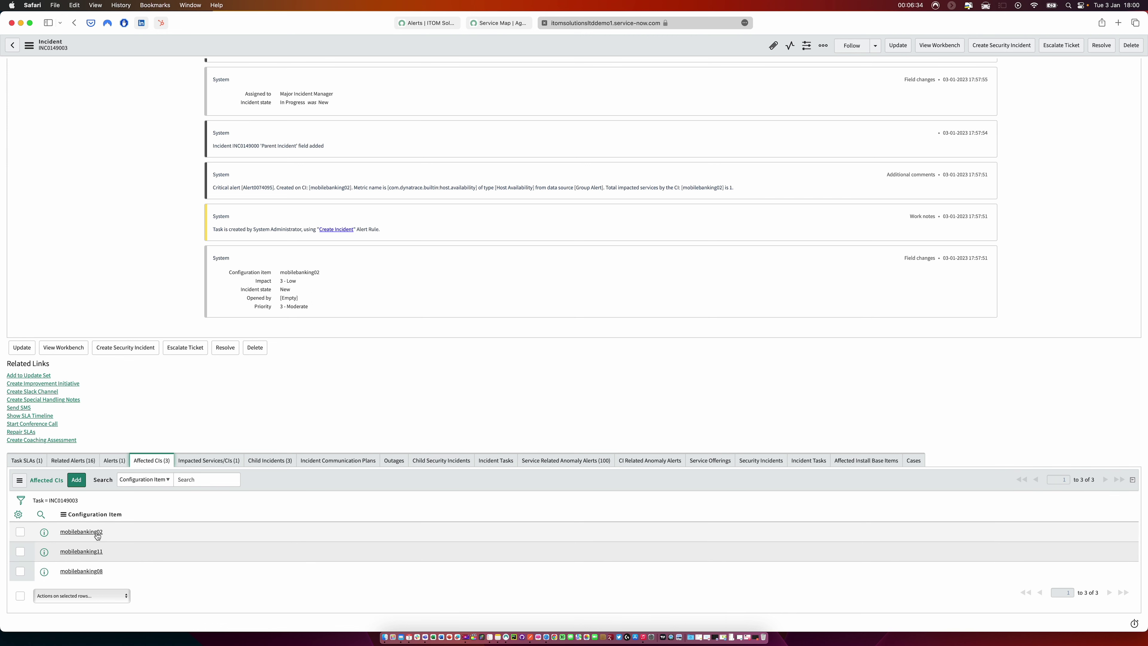
left_click(111, 463)
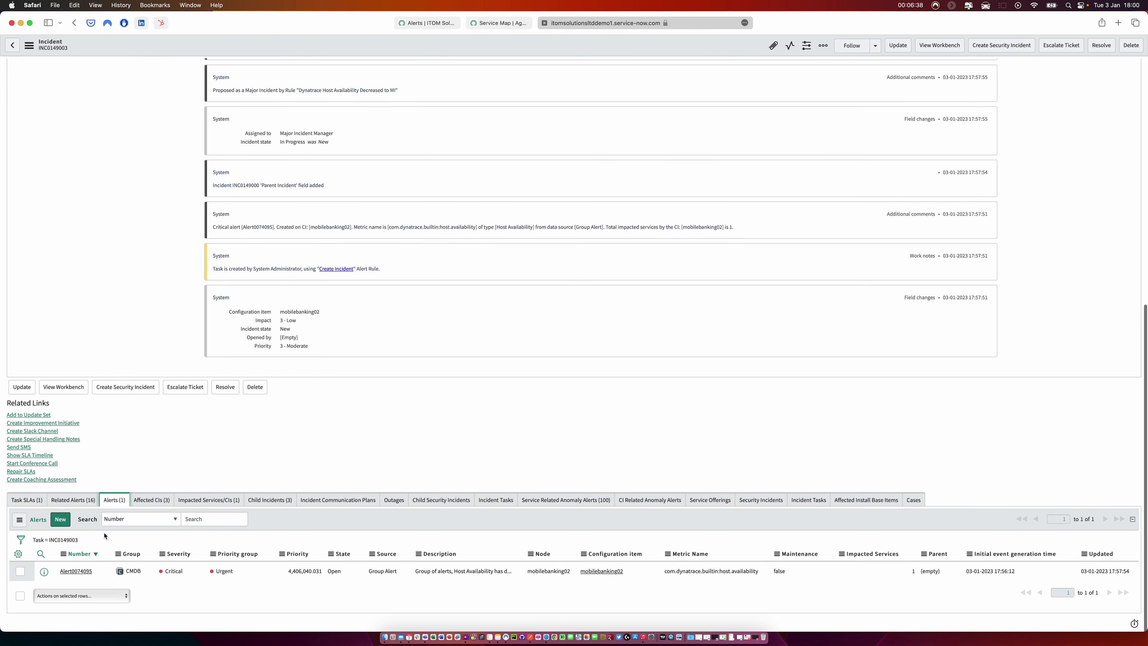
left_click(77, 500)
scroll(210, 484, "down", 7)
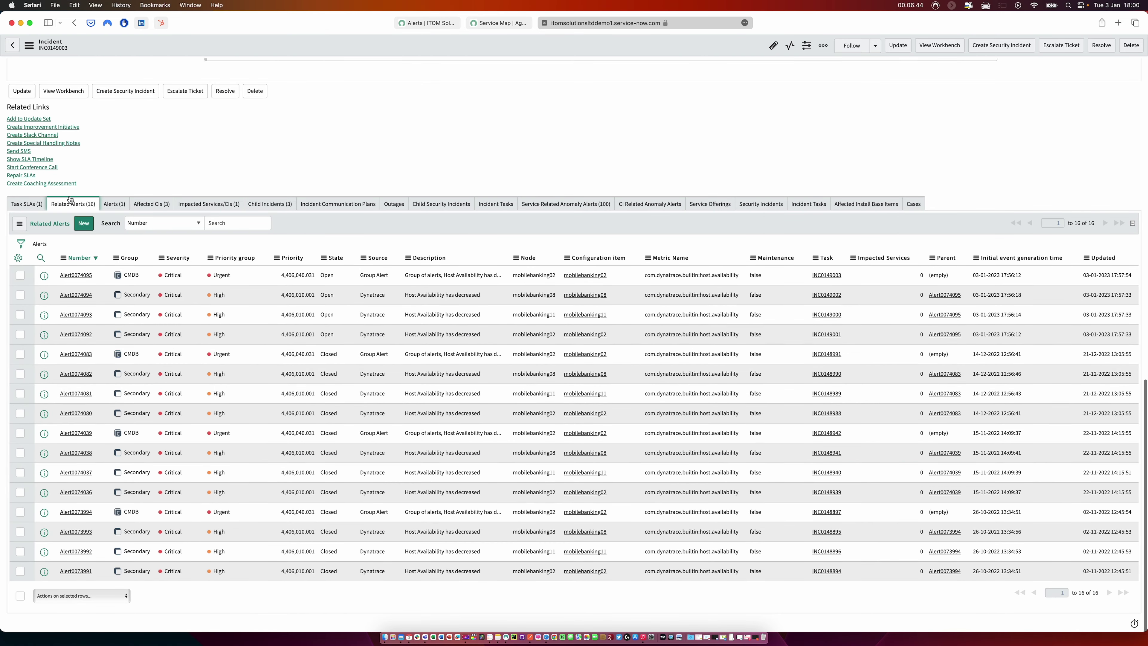
Check the incident's Assigned to field and open the incident's major incident workbench.
scroll(289, 312, "up", 20)
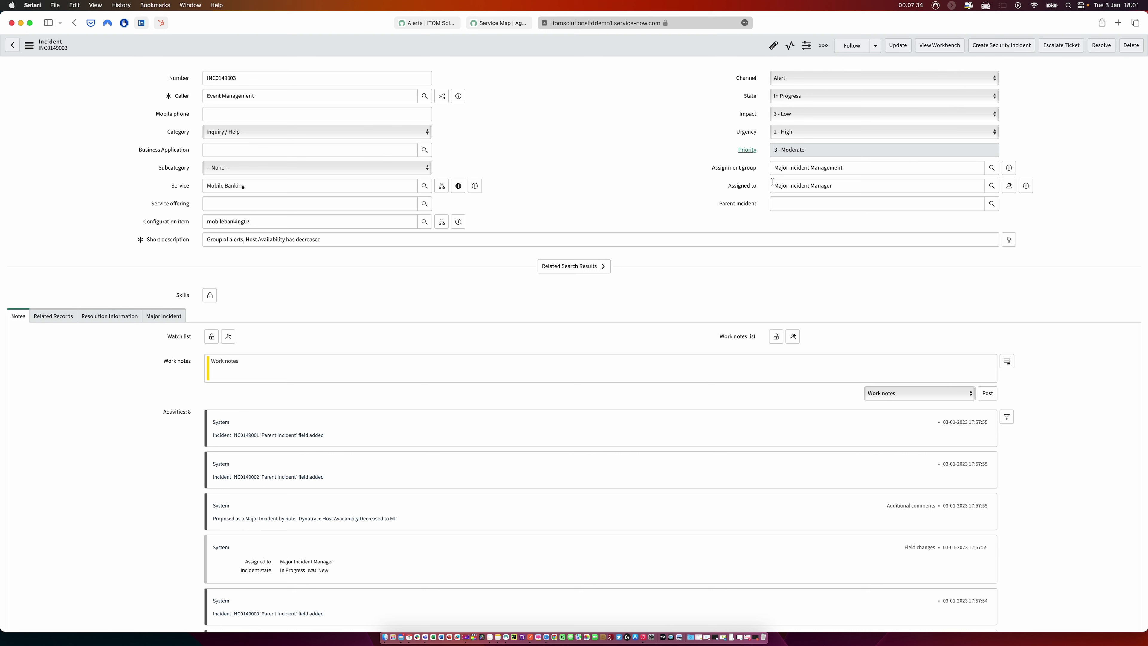
triple_click(843, 183)
left_click(939, 48)
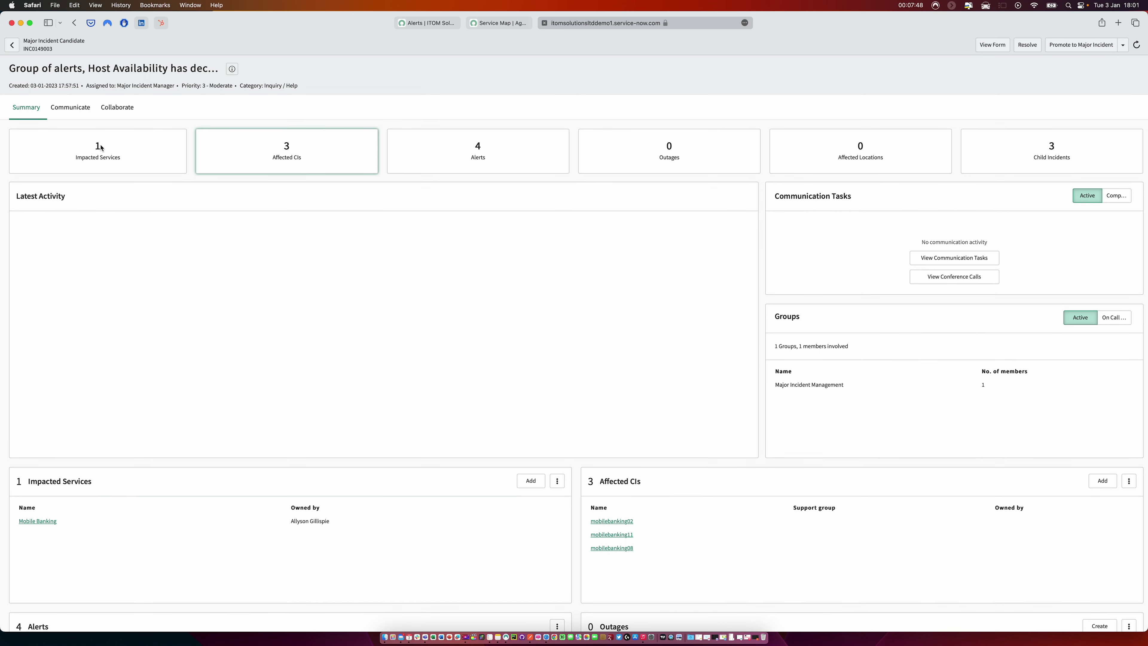
Review the impacted services, alerts and child incidents of the major incident candidate, and check its promote and reject options.
left_click(158, 170)
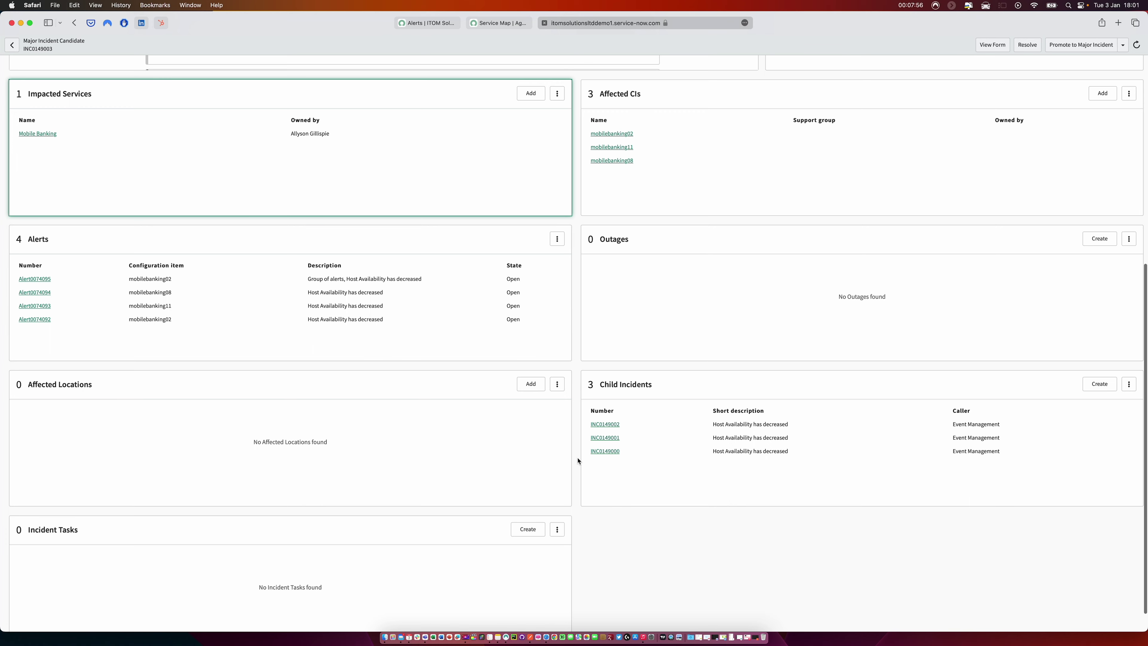
scroll(643, 371, "down", 1)
scroll(620, 402, "up", 4)
scroll(620, 402, "up", 10)
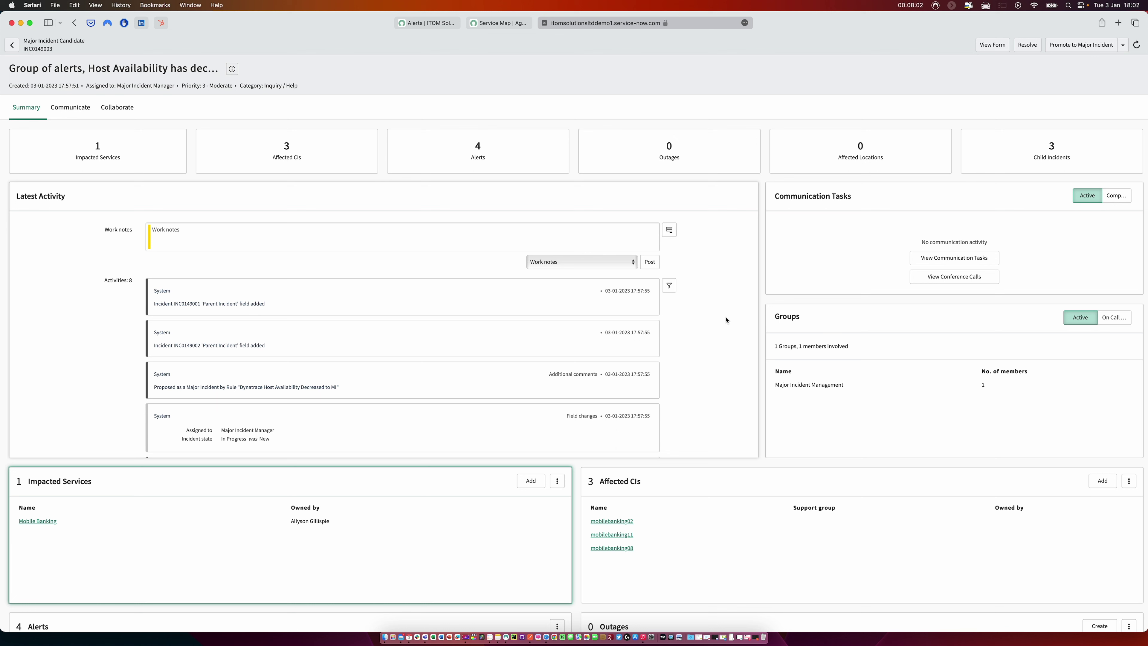
left_click(1123, 45)
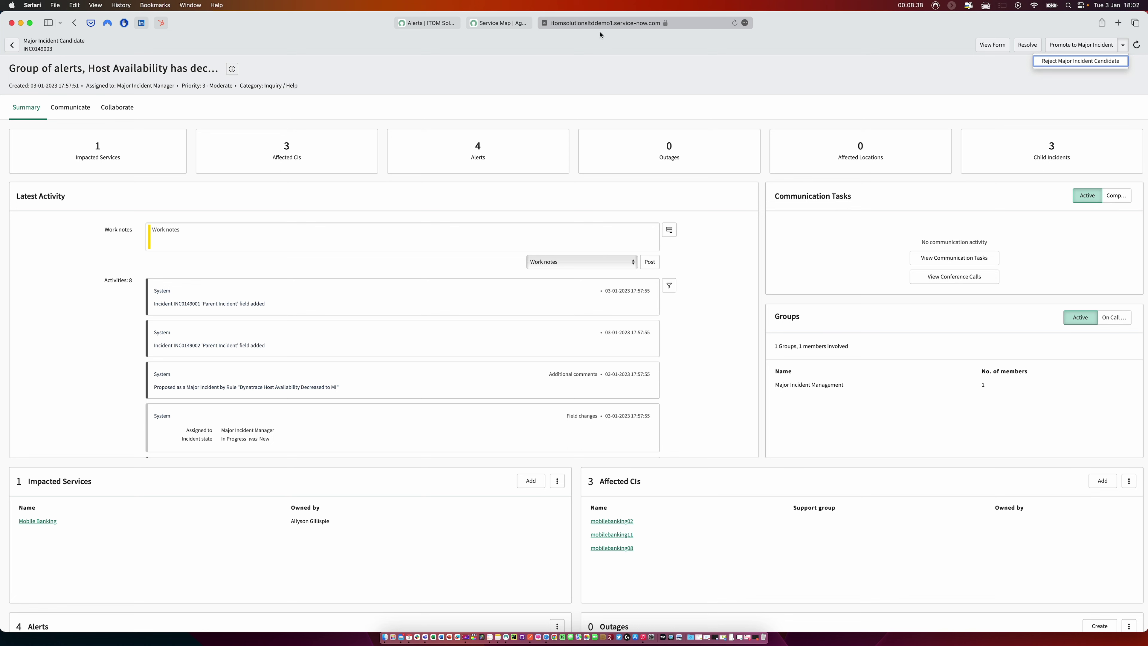
left_click(930, 68)
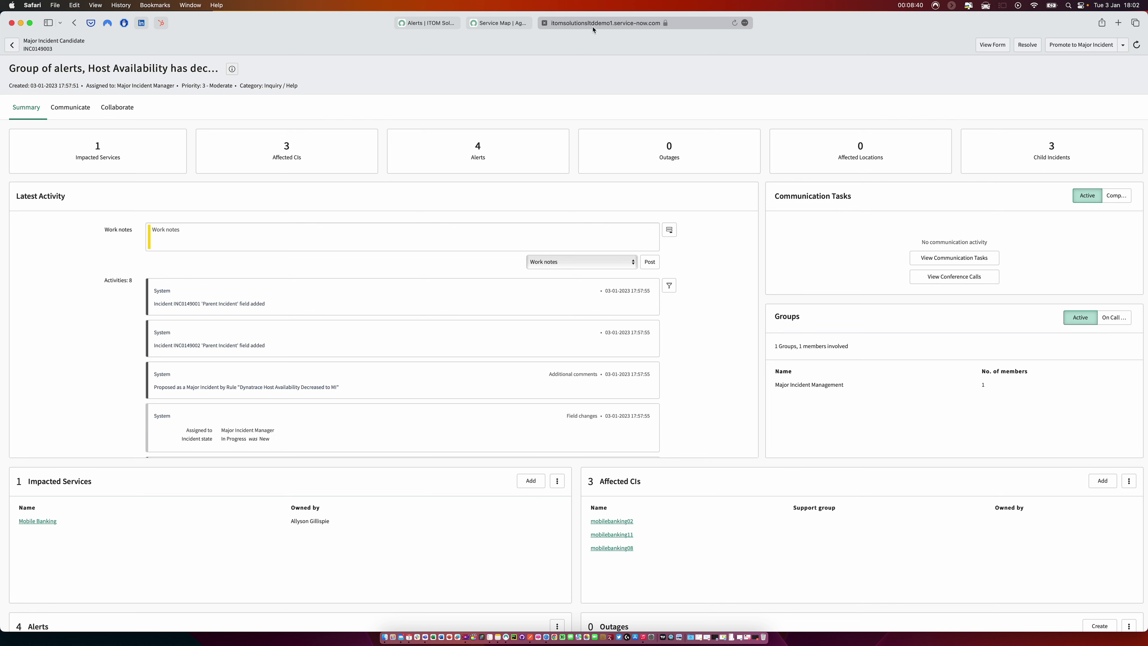
Close the incident workbench page and return to the Alerts list.
left_click(545, 23)
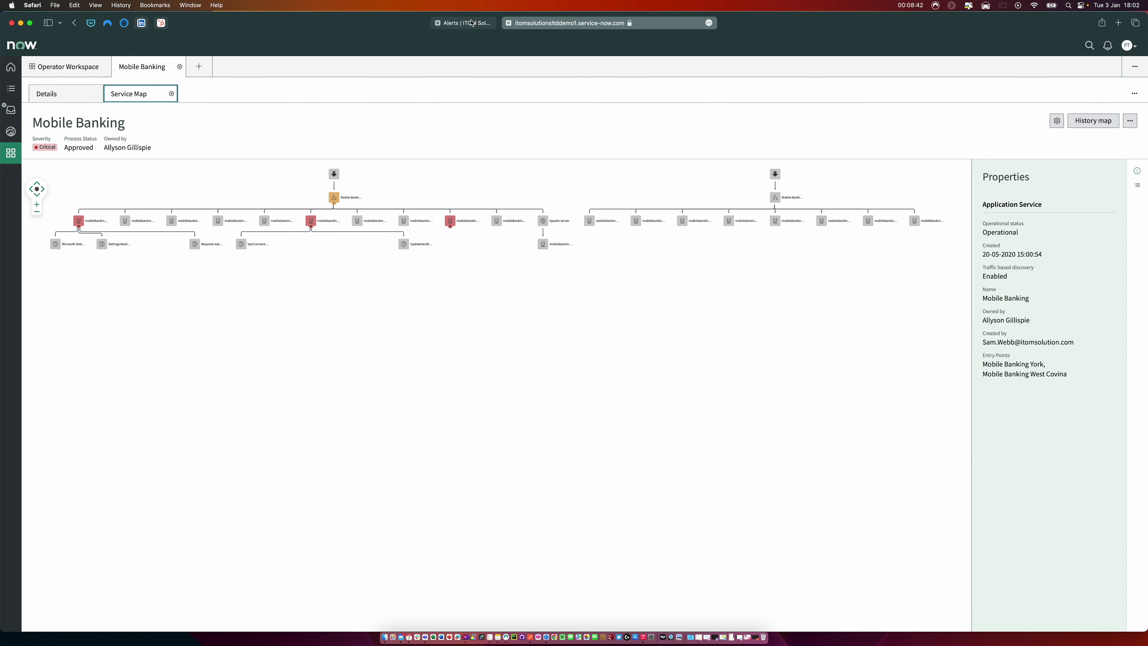
mouse_move(469, 25)
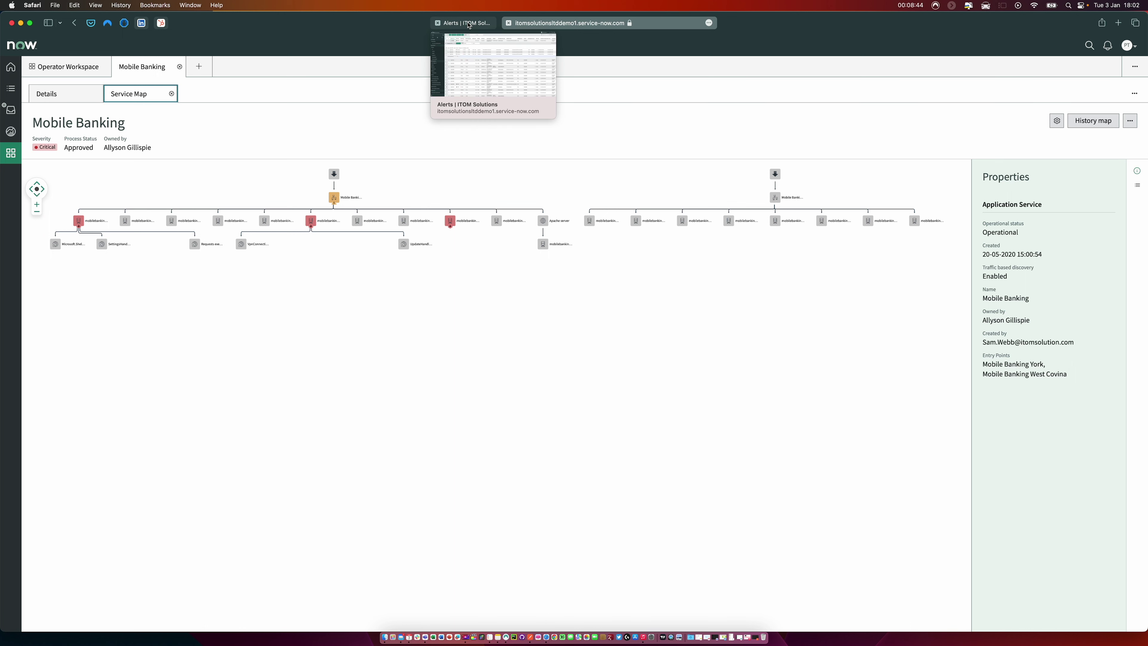